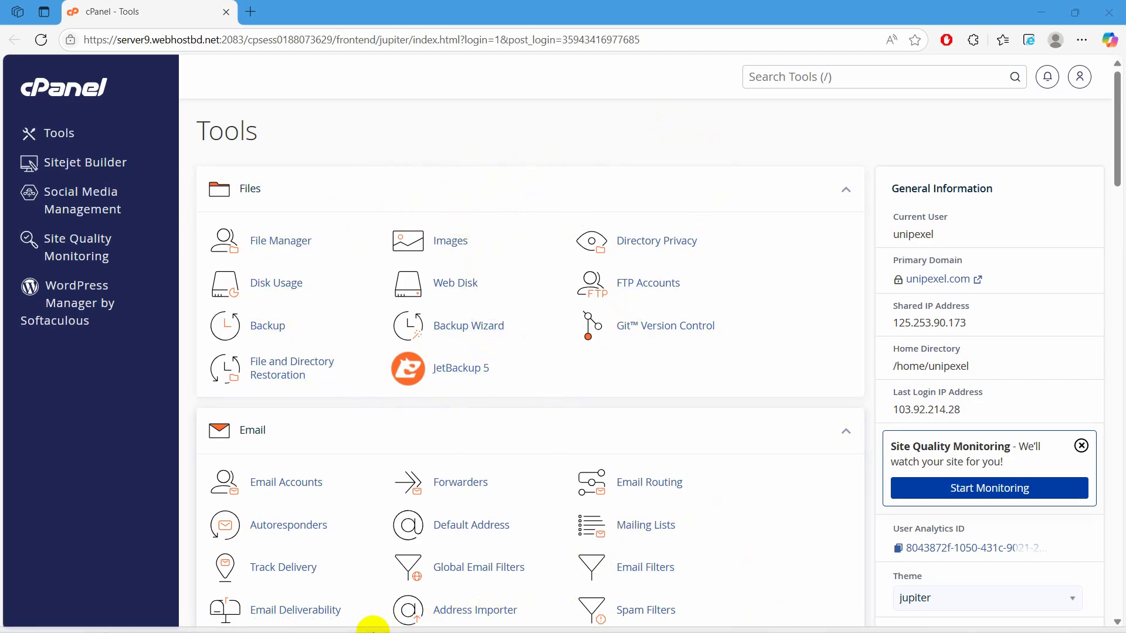
# Bring File Explorer forward and open the inner html website folder
pyautogui.click(348, 616)
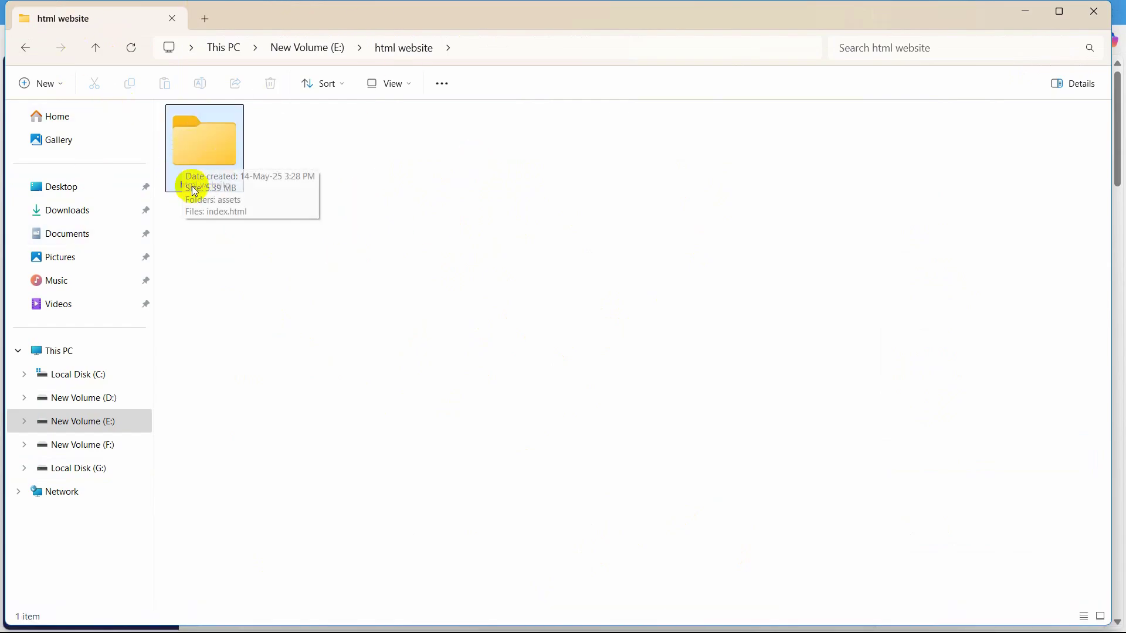
pyautogui.doubleClick(210, 149)
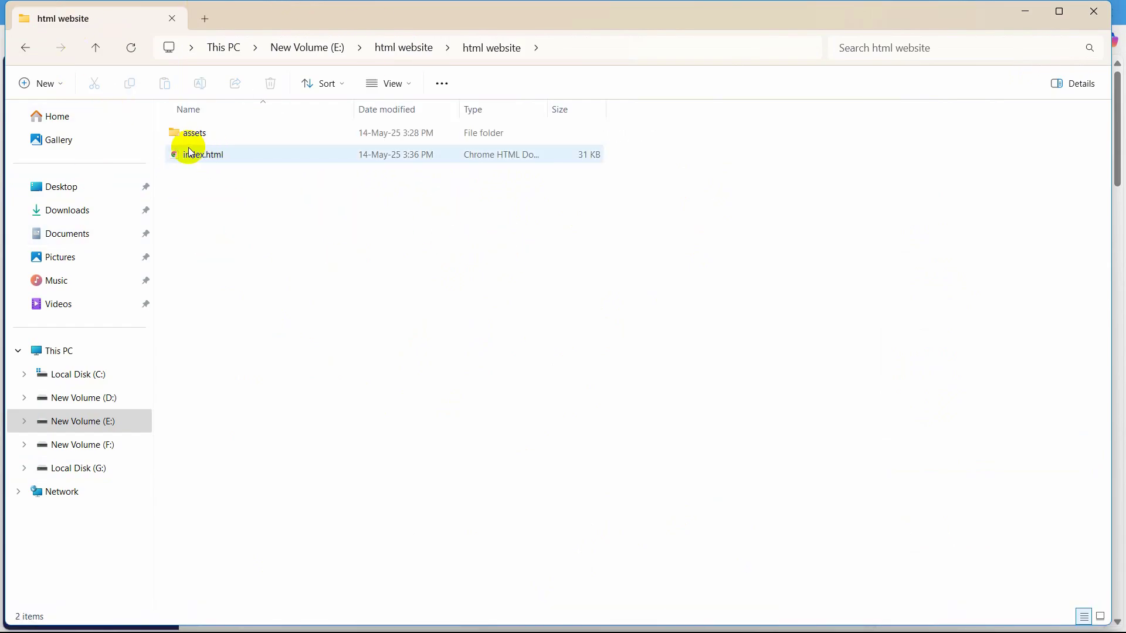
# Open index.html to preview the local Unipexel homepage in Chrome
pyautogui.doubleClick(244, 158)
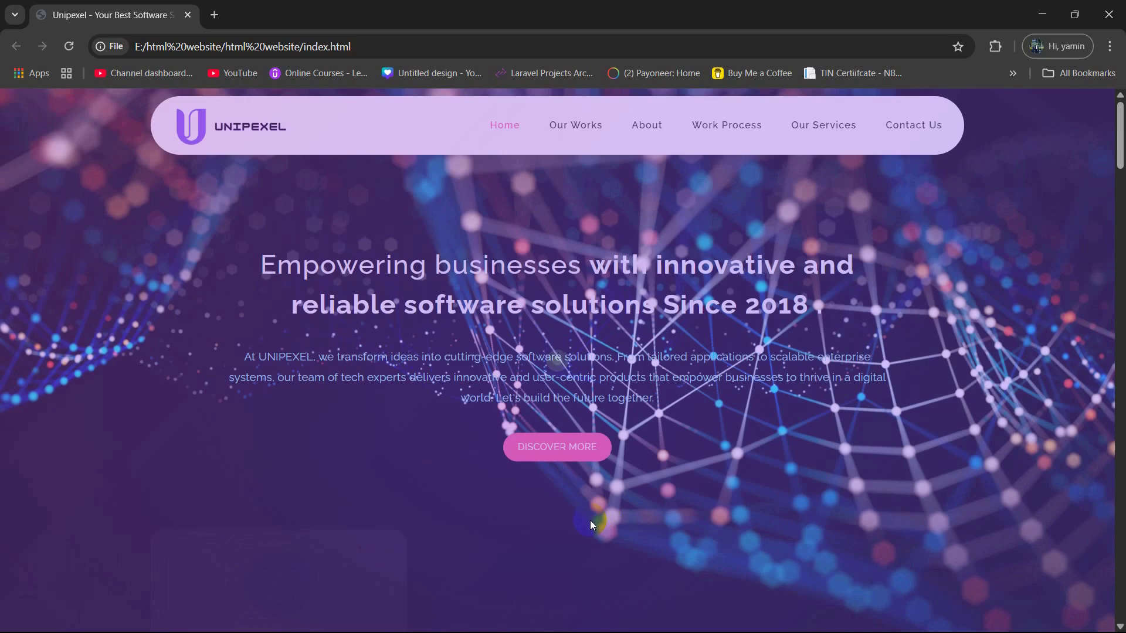
pyautogui.scroll(-2, 1012, 234)
pyautogui.scroll(-5, 1055, 259)
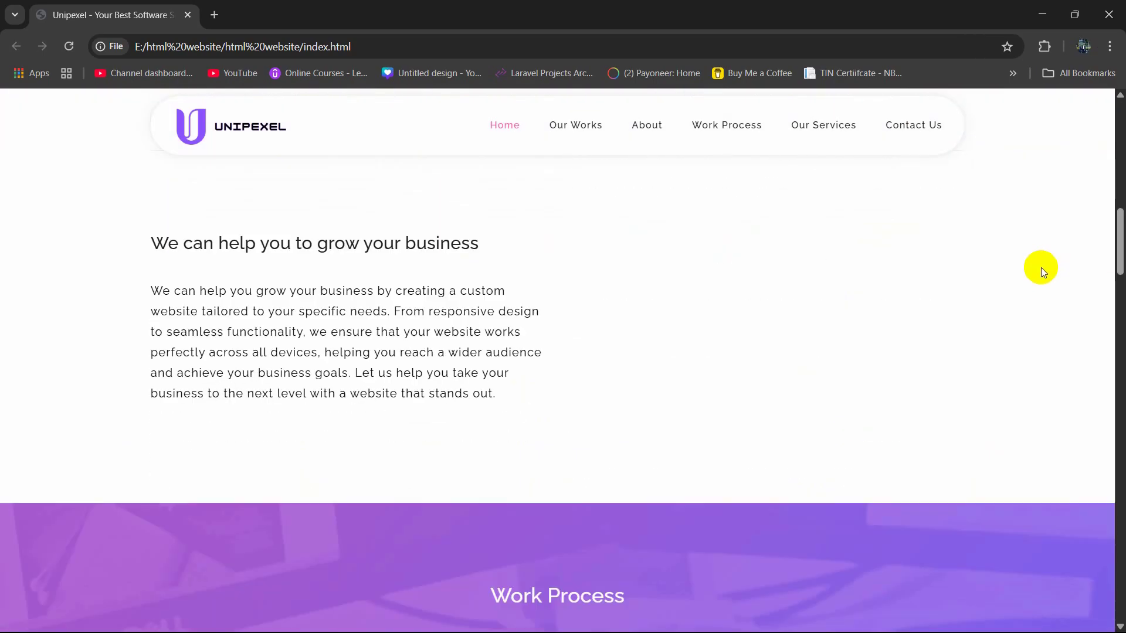
pyautogui.scroll(-5, 1040, 268)
pyautogui.scroll(6, 998, 319)
pyautogui.scroll(6, 998, 319)
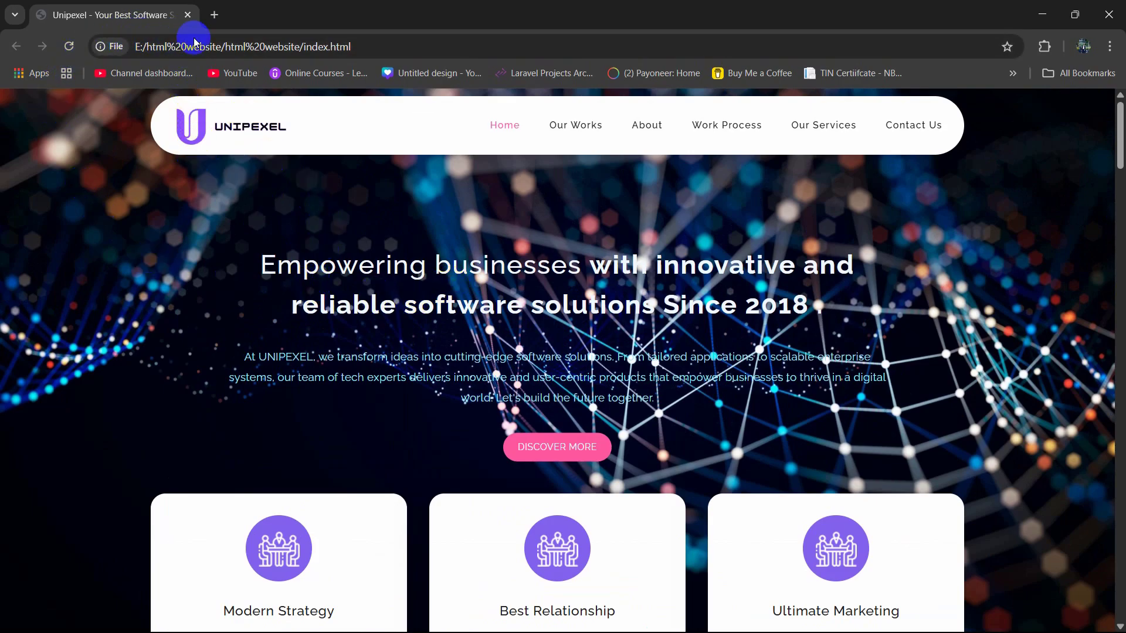
# Close the local preview and return to the parent html website folder
pyautogui.click(188, 15)
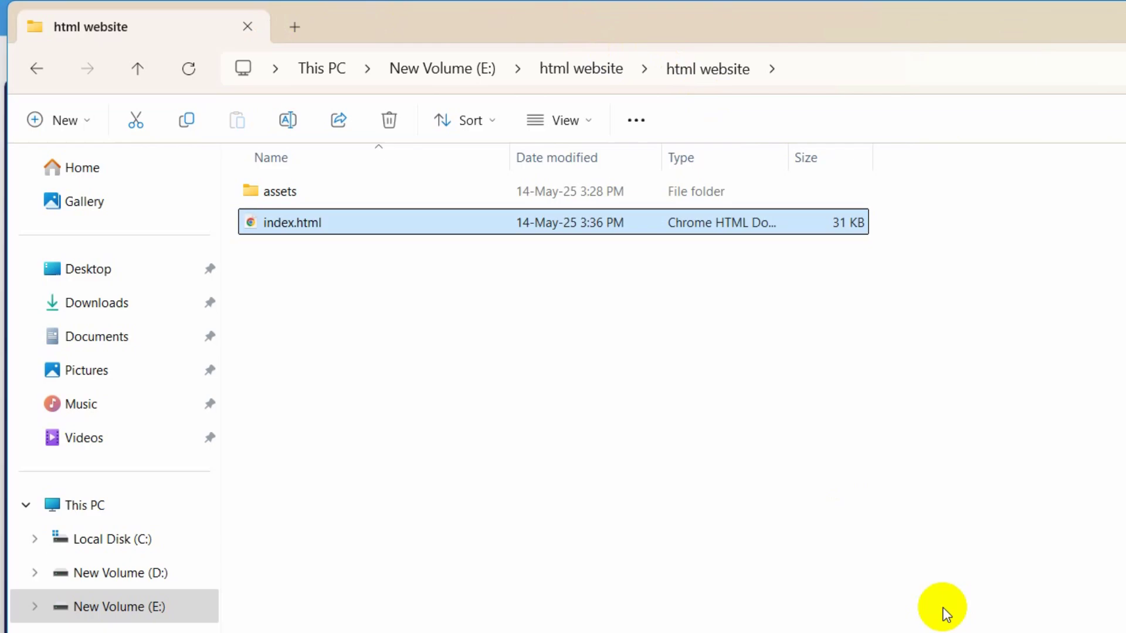
pyautogui.click(33, 68)
pyautogui.doubleClick(319, 205)
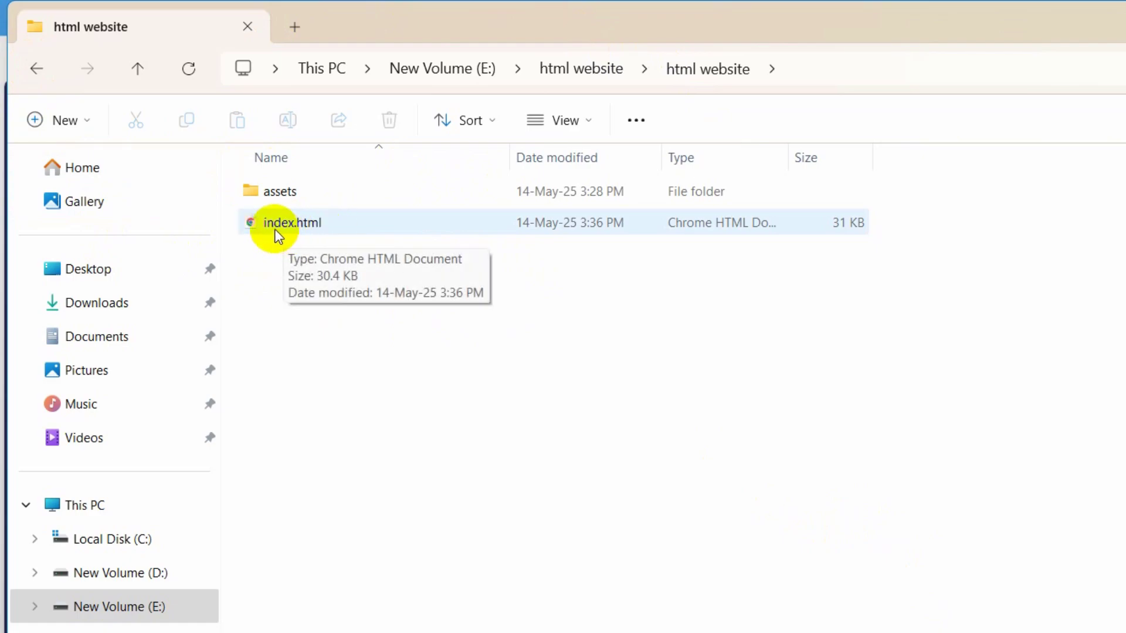
pyautogui.click(309, 226)
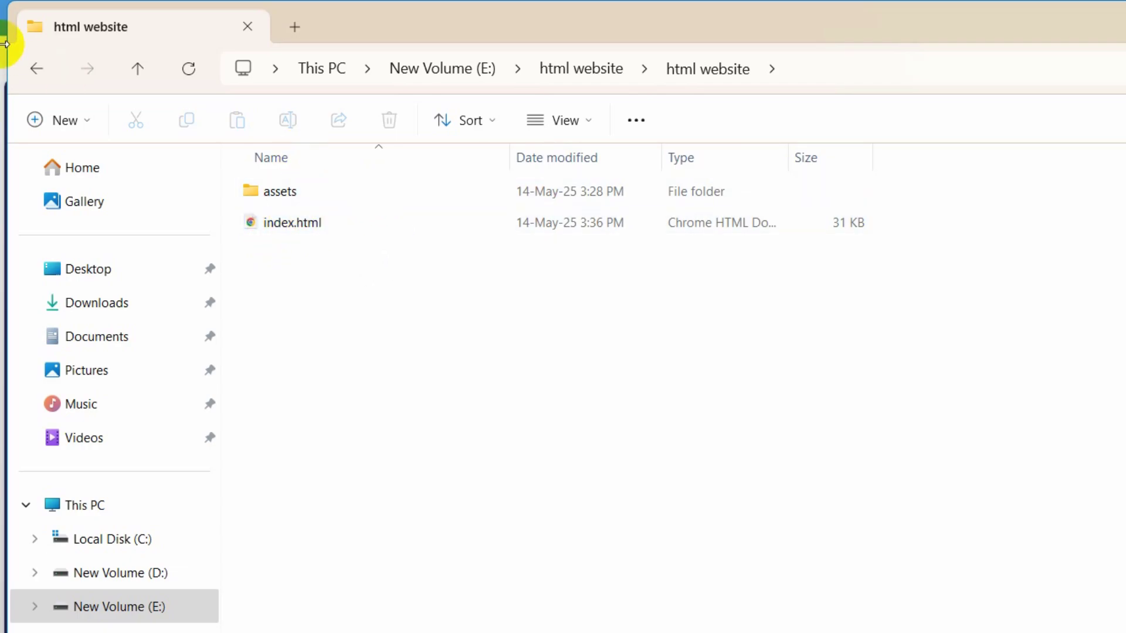
pyautogui.click(36, 71)
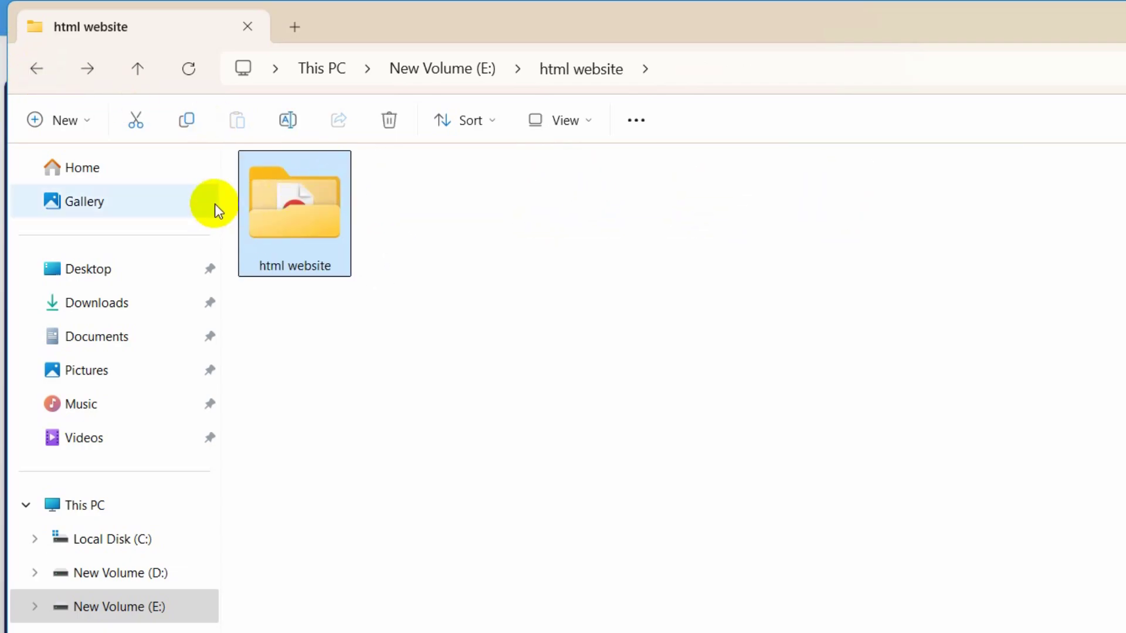
# Compress the html website folder into 'html website.zip', keeping the default name
pyautogui.rightClick(299, 190)
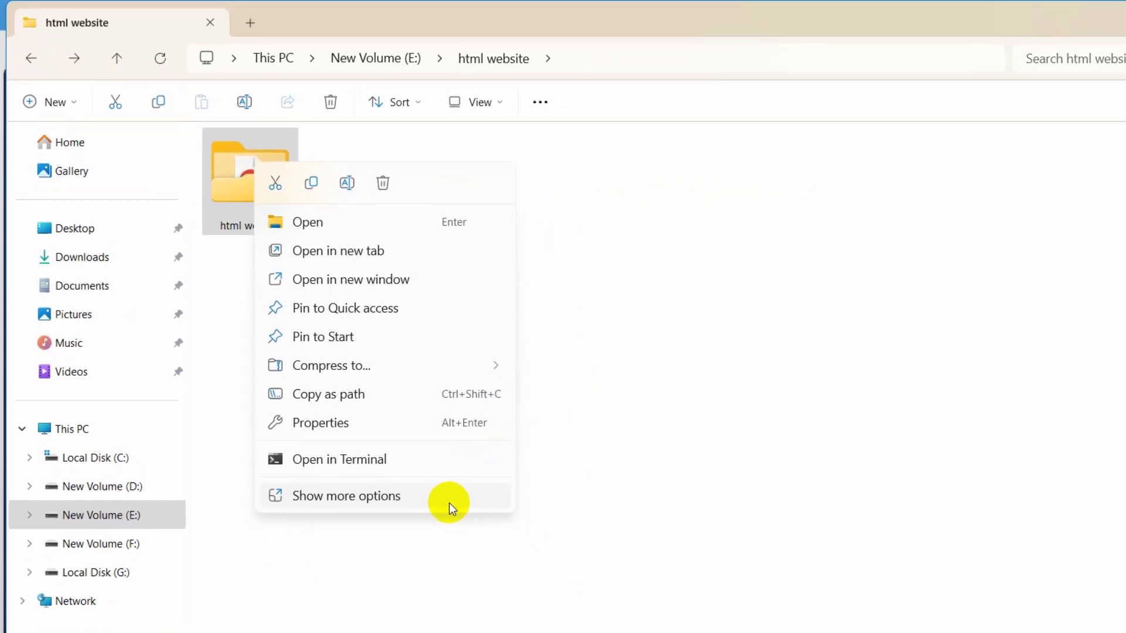
pyautogui.click(450, 503)
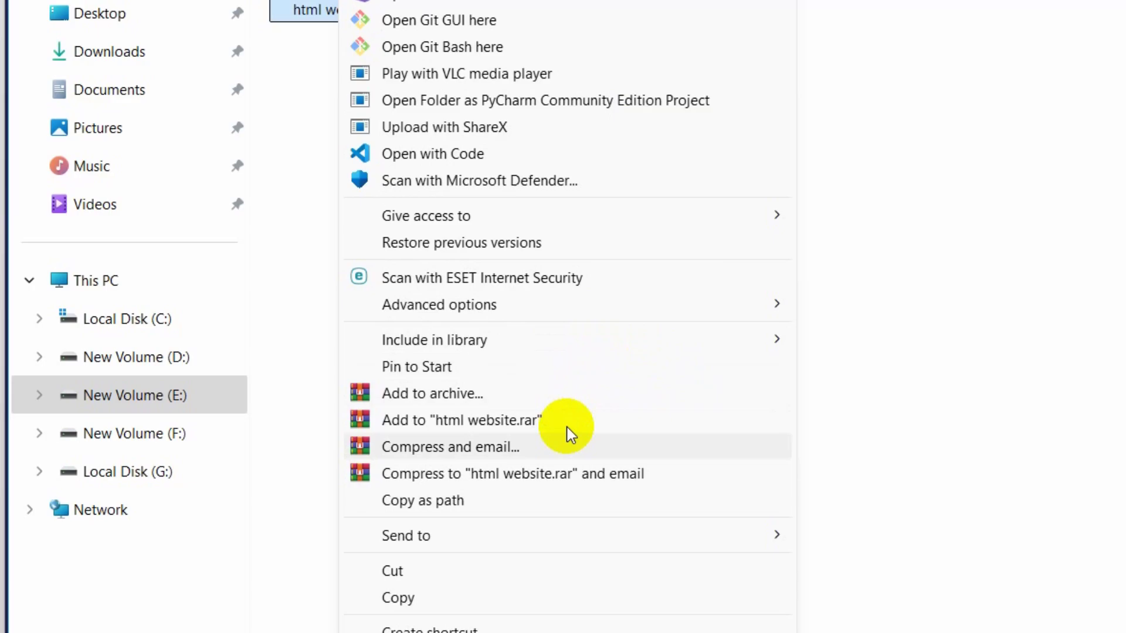
pyautogui.moveTo(563, 534)
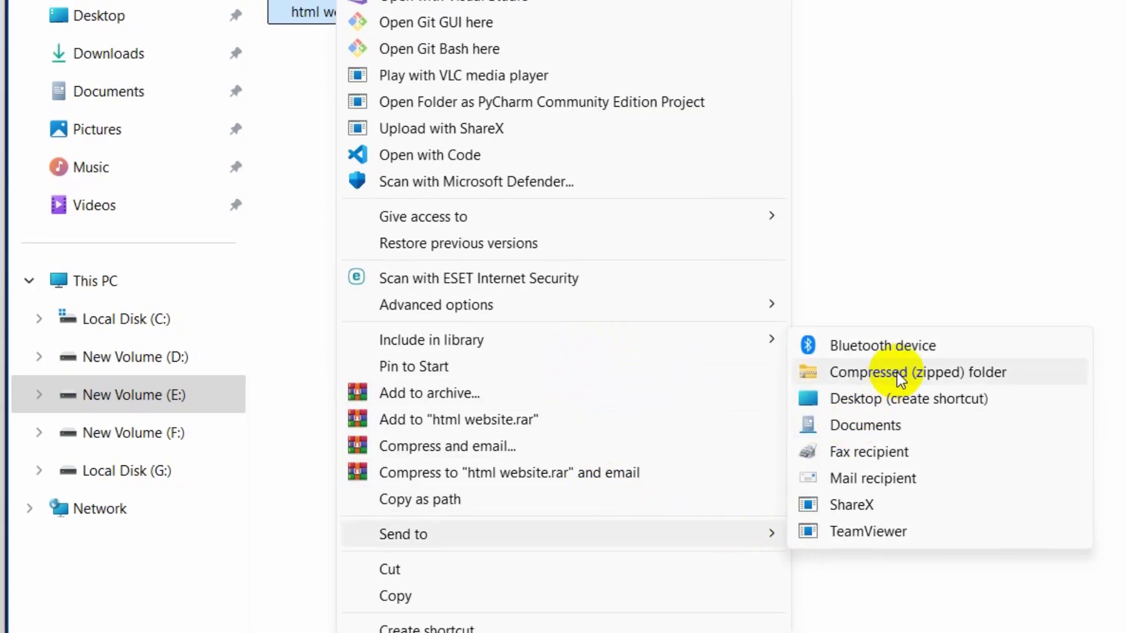
pyautogui.click(896, 372)
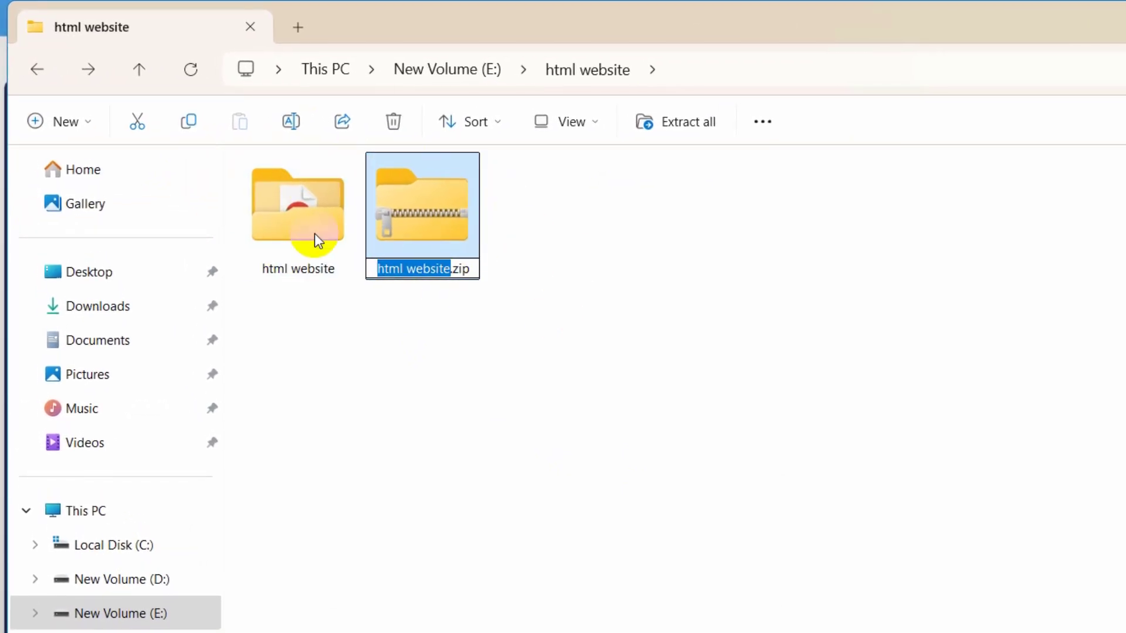
pyautogui.click(538, 223)
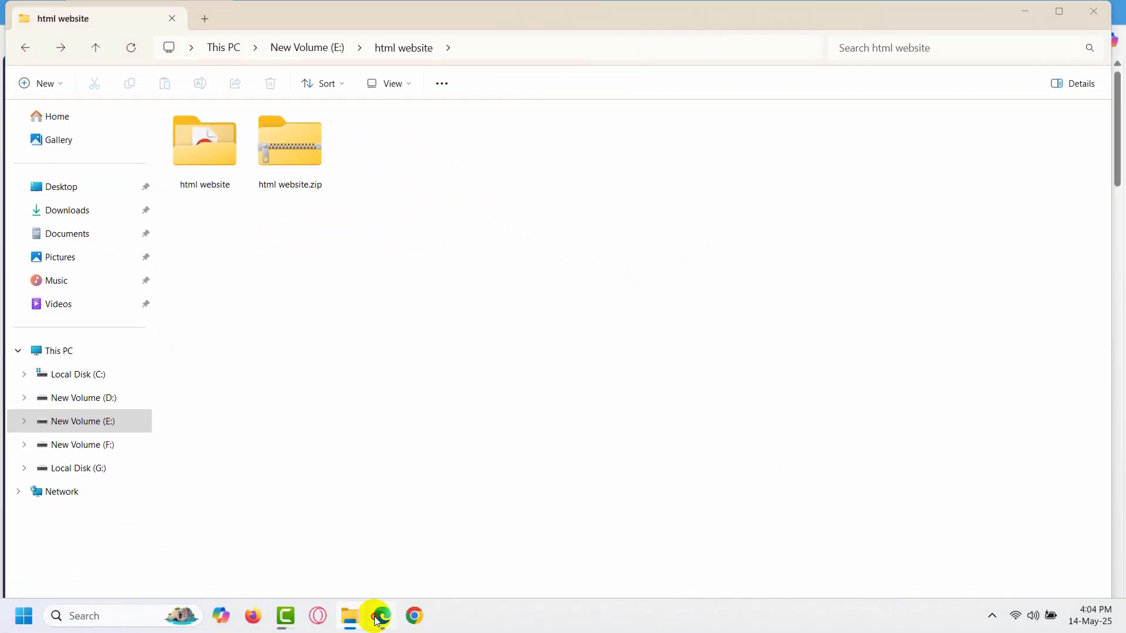
# Switch to the cPanel dashboard, open File Manager and enter public_html
pyautogui.click(379, 620)
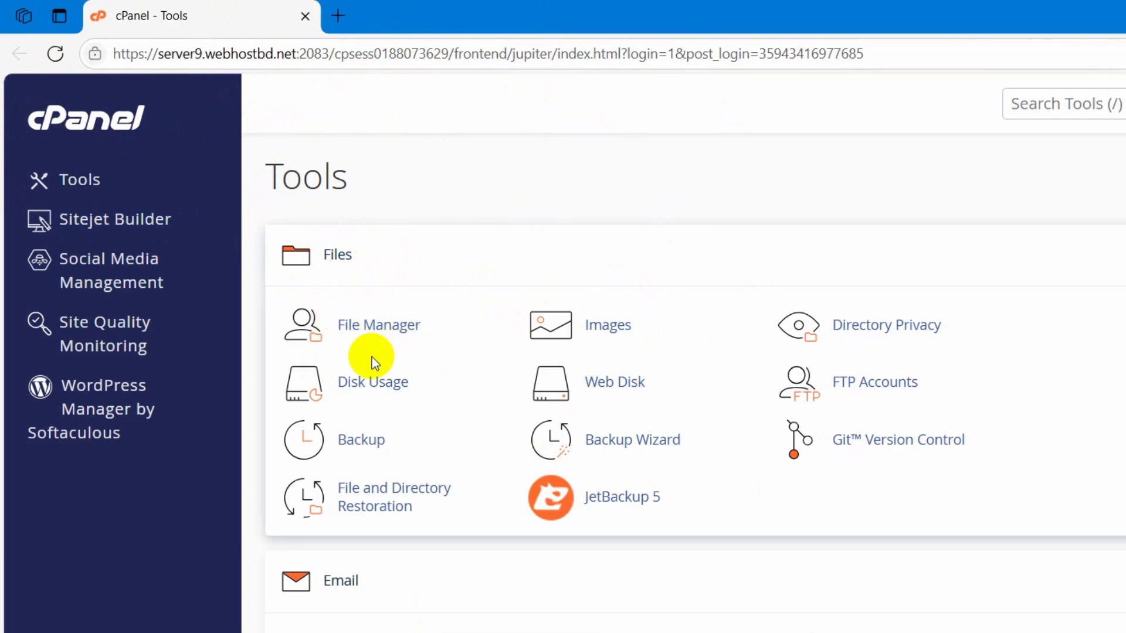
pyautogui.click(393, 332)
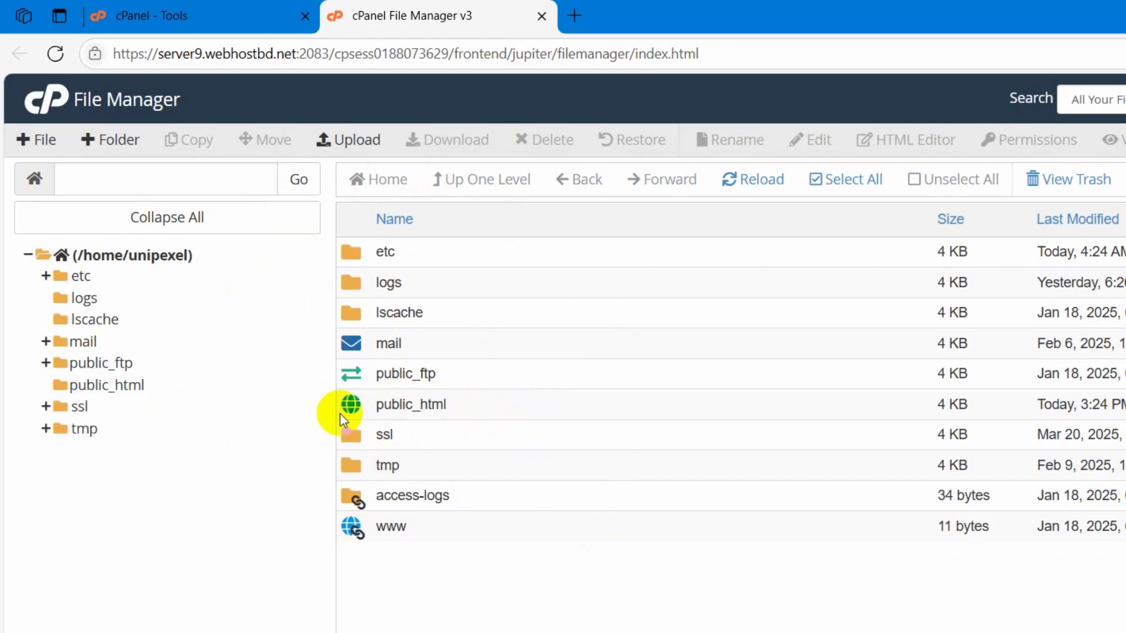
pyautogui.doubleClick(478, 408)
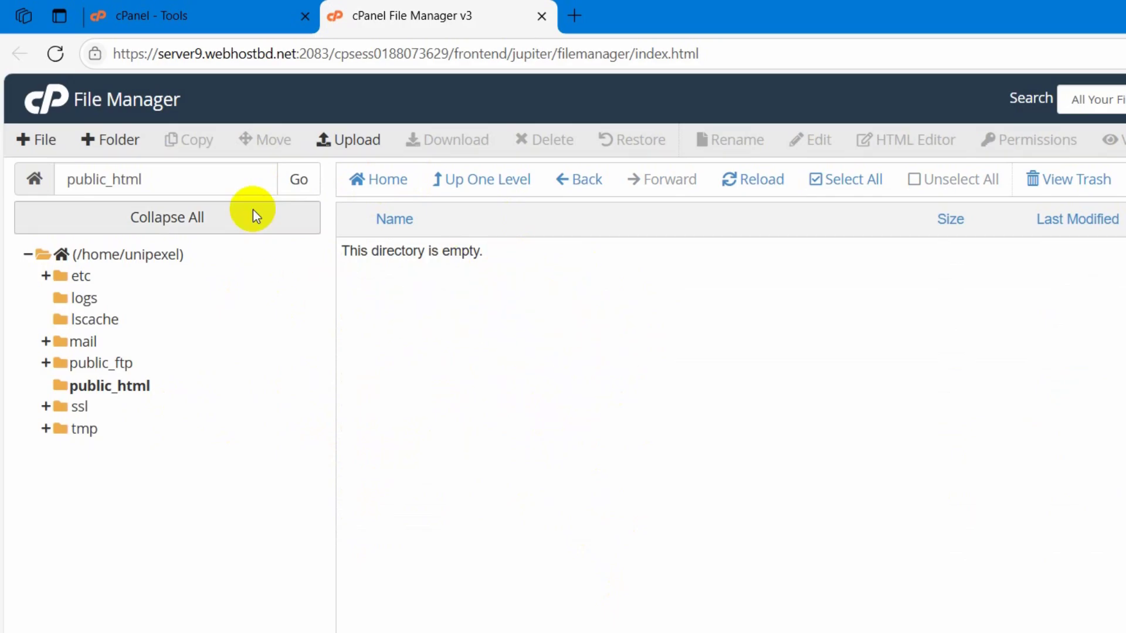
# Upload html website.zip into public_html by dragging it from File Explorer
pyautogui.click(365, 143)
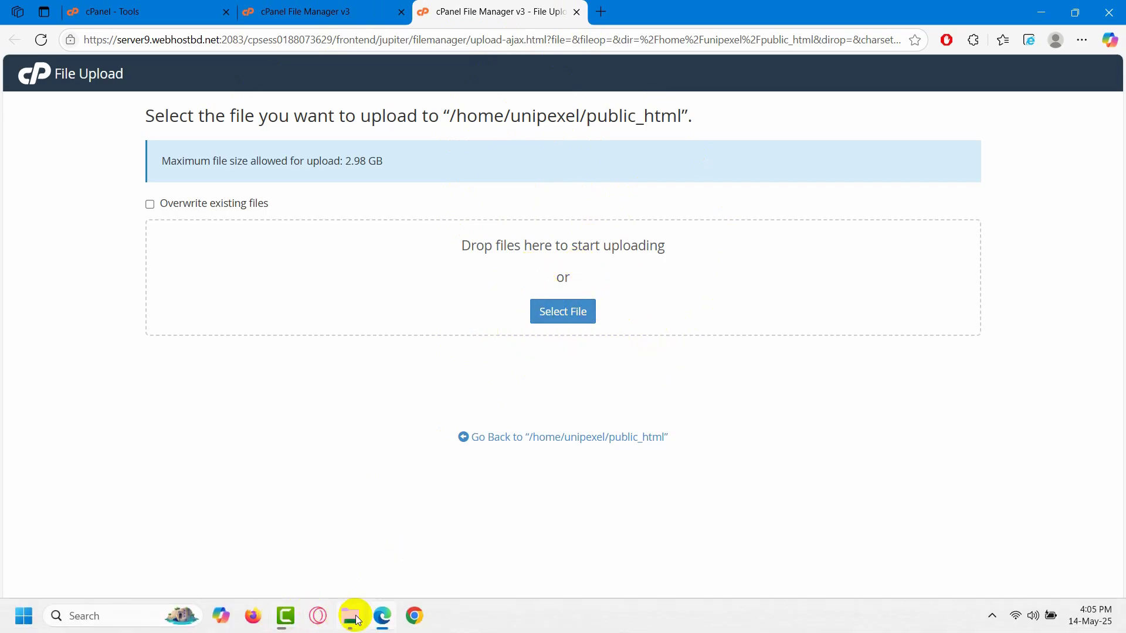
pyautogui.click(356, 620)
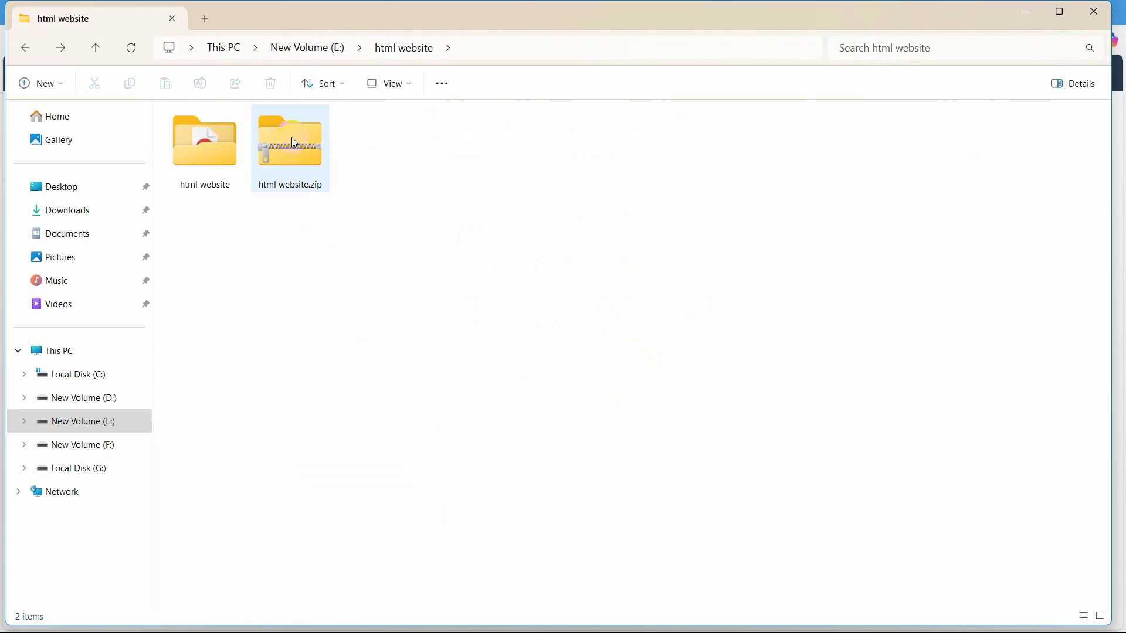
pyautogui.moveTo(308, 142); pyautogui.dragTo(392, 609)
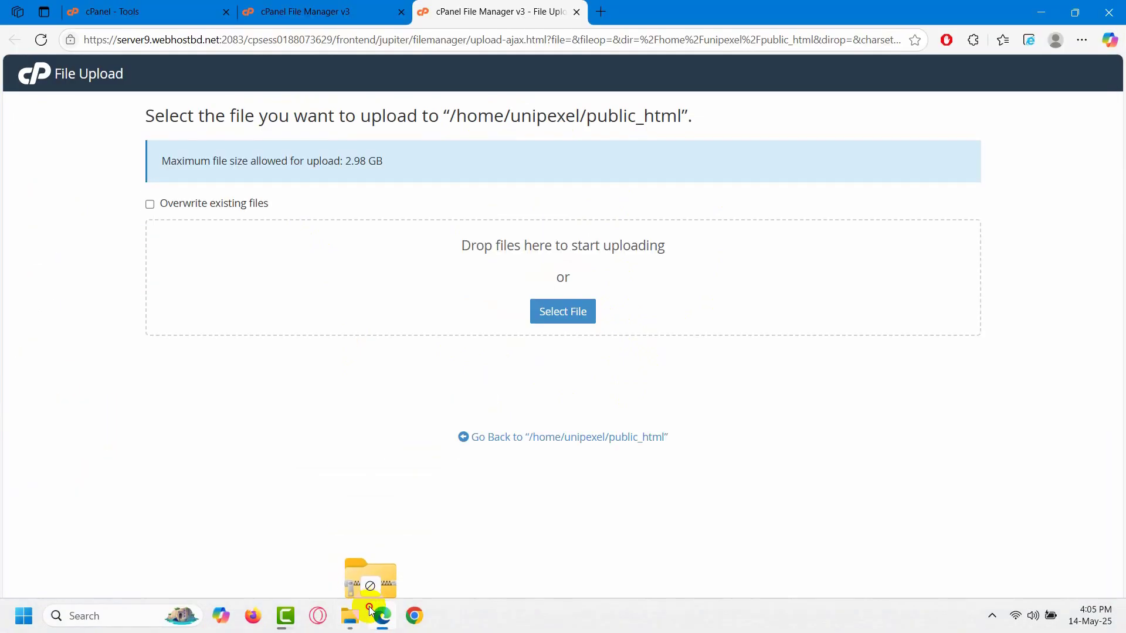
pyautogui.moveTo(393, 610)
pyautogui.mouseDown()
pyautogui.moveTo(577, 247)
pyautogui.moveTo(572, 286)
pyautogui.mouseUp()
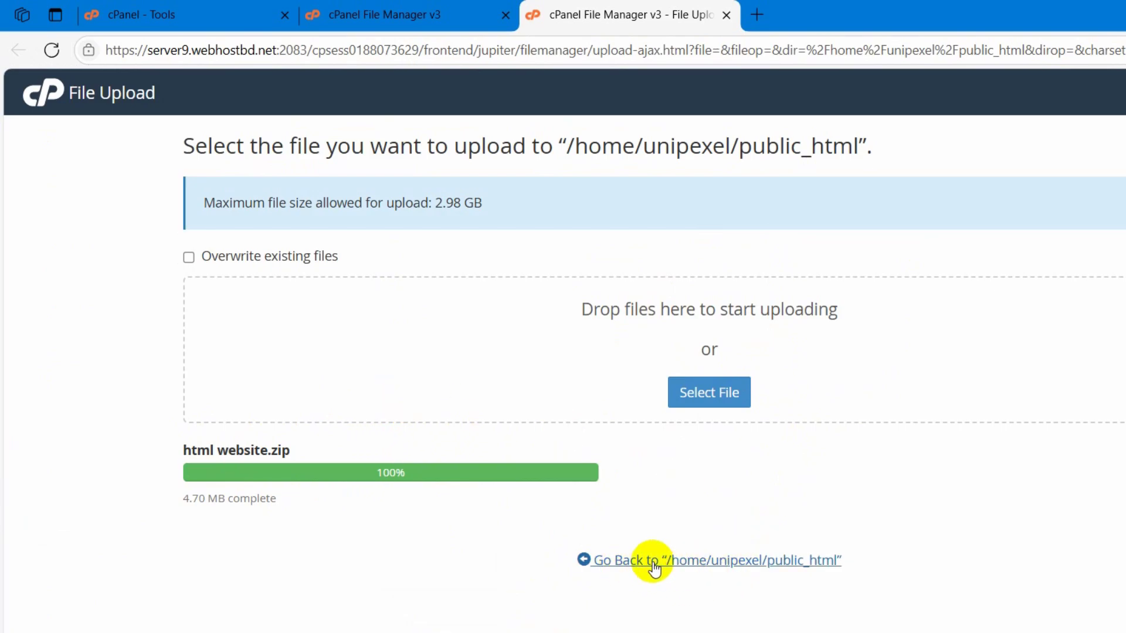
# Extract html website.zip into public_html and open the extracted html website folder
pyautogui.click(745, 563)
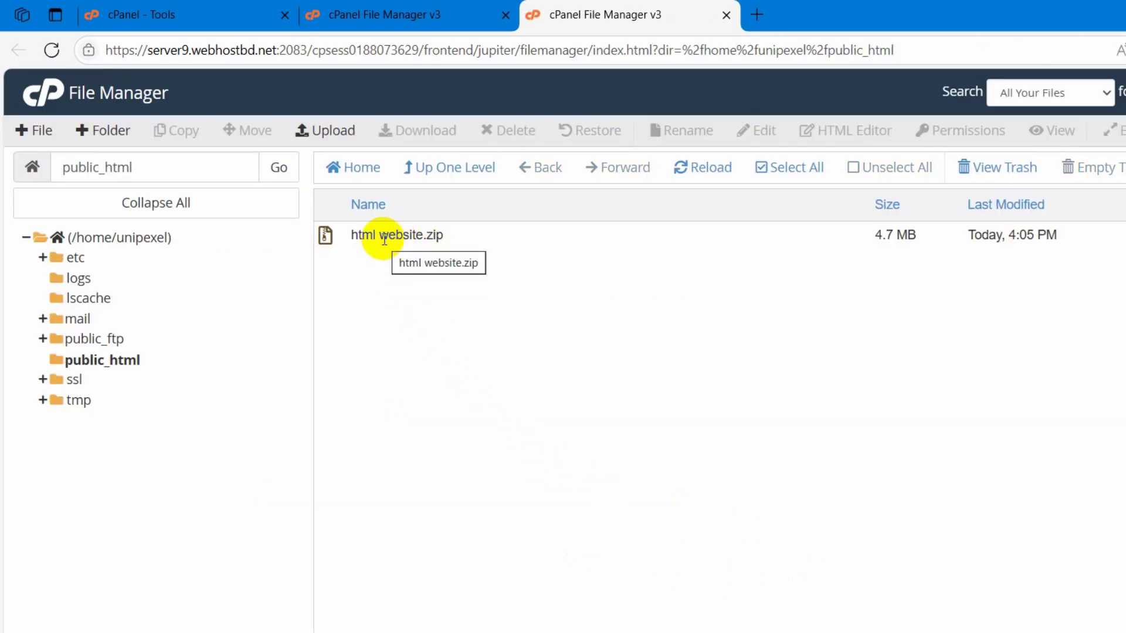
pyautogui.click(440, 235)
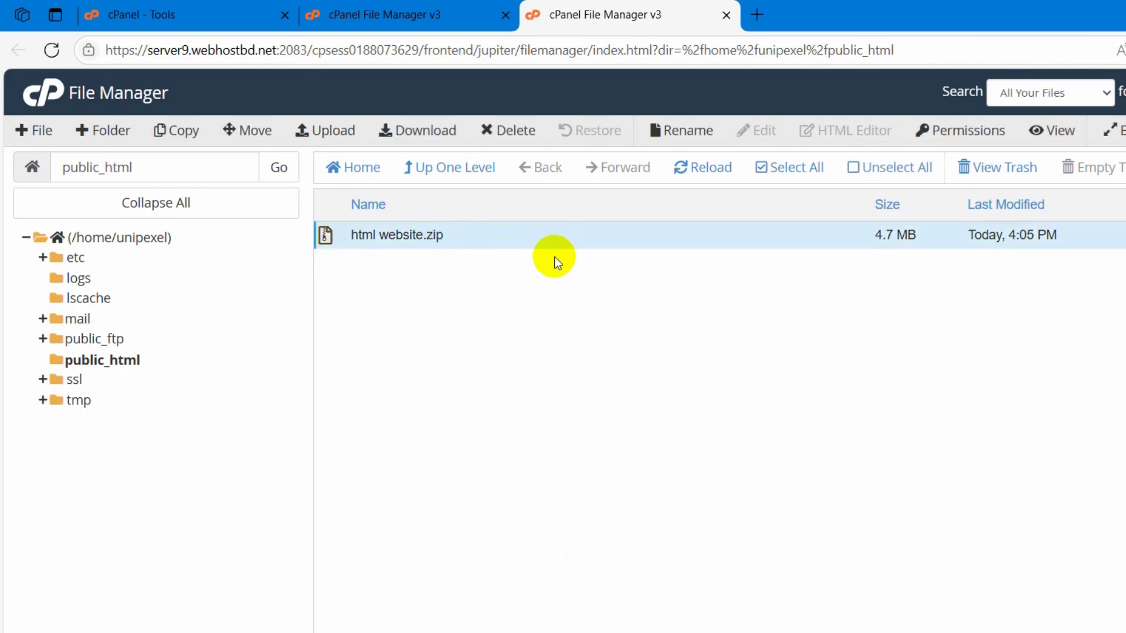
pyautogui.rightClick(465, 235)
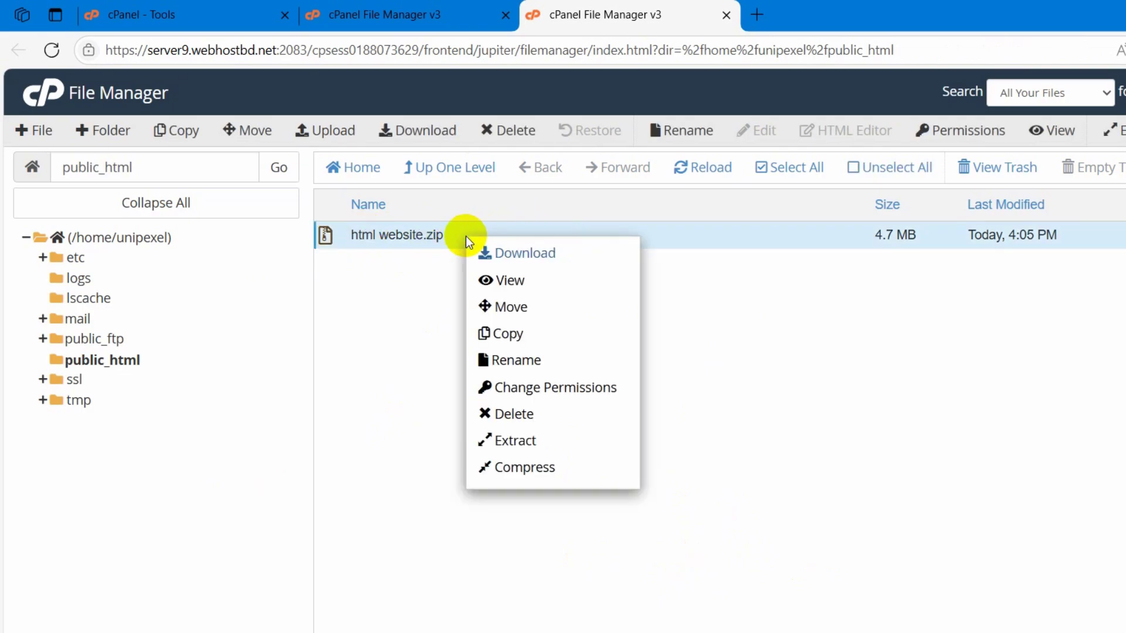
pyautogui.click(518, 444)
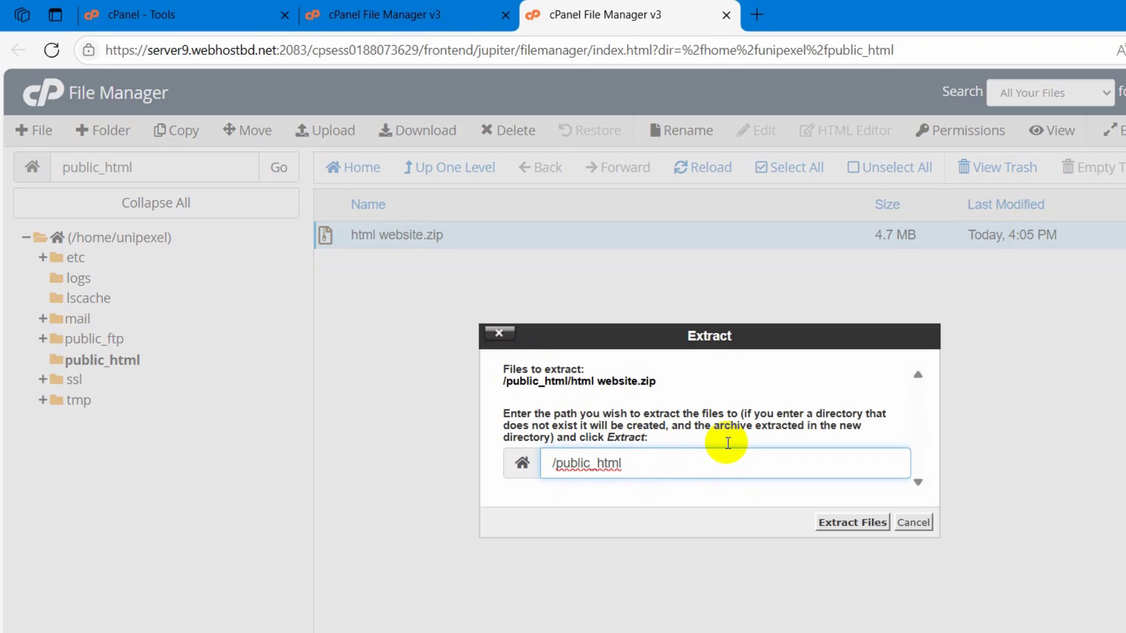
pyautogui.click(852, 523)
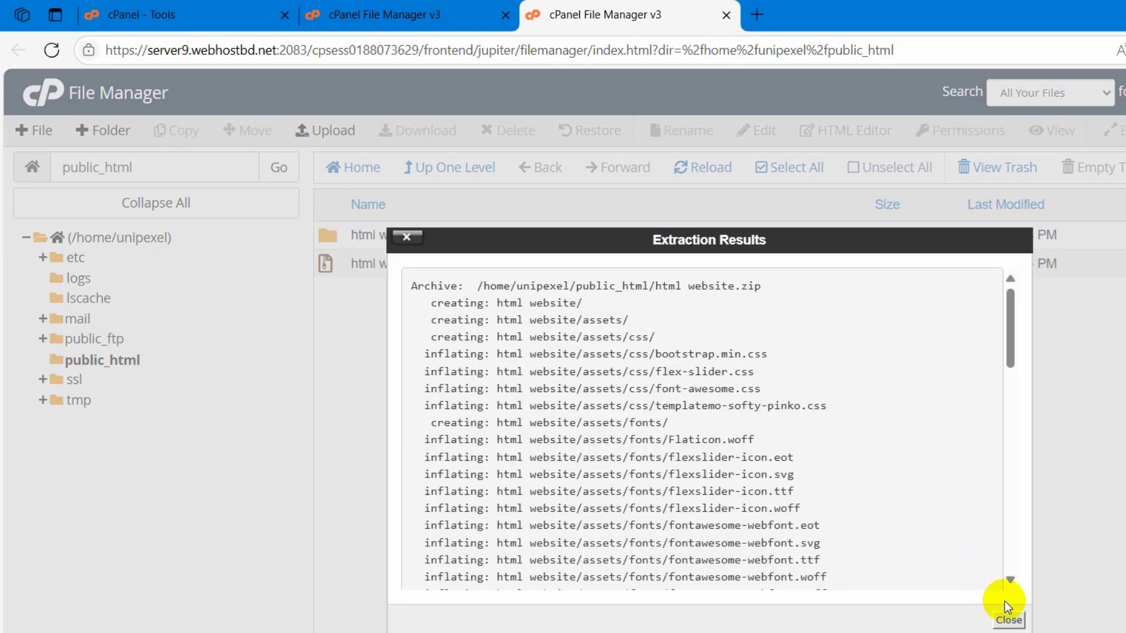
pyautogui.click(1009, 621)
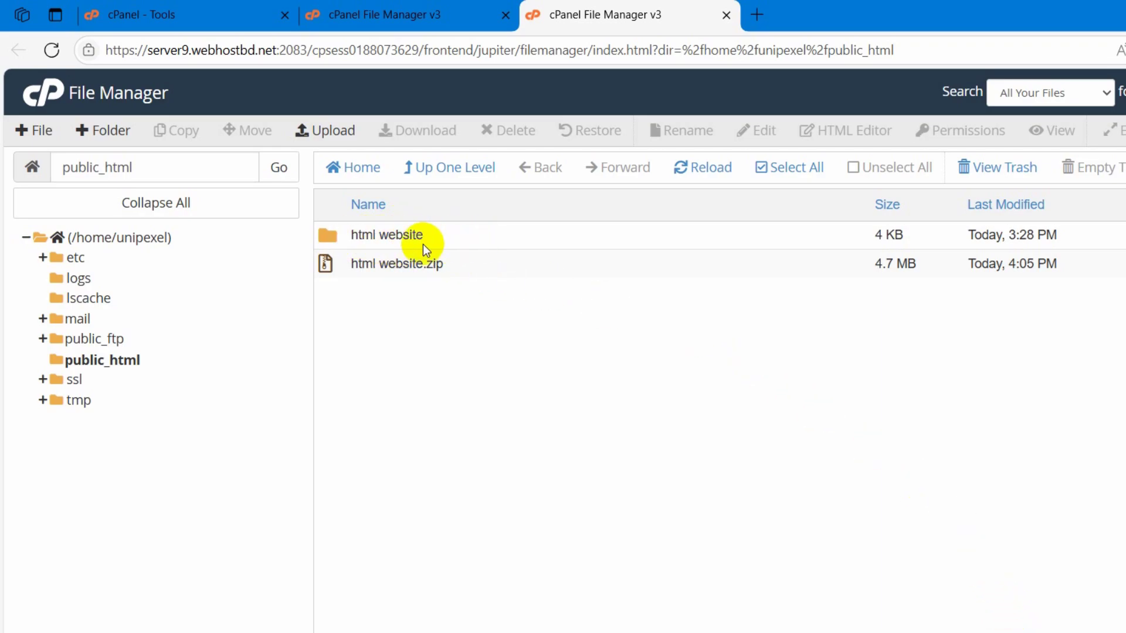
pyautogui.doubleClick(465, 236)
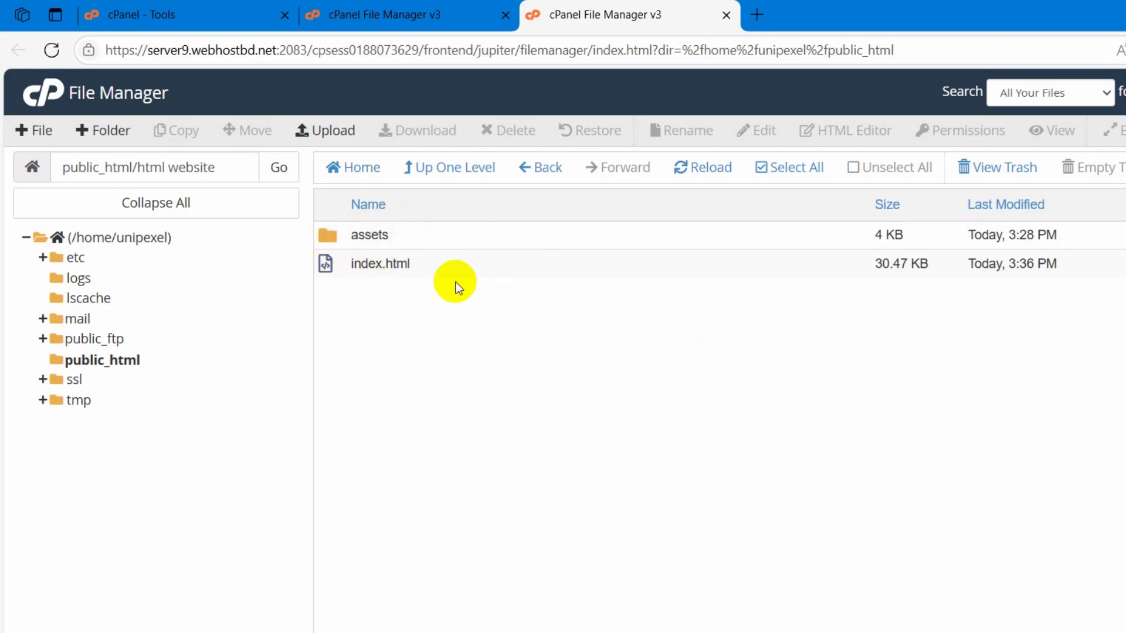
# Move assets and index.html into /public_html/ and go back up to public_html
pyautogui.click(788, 174)
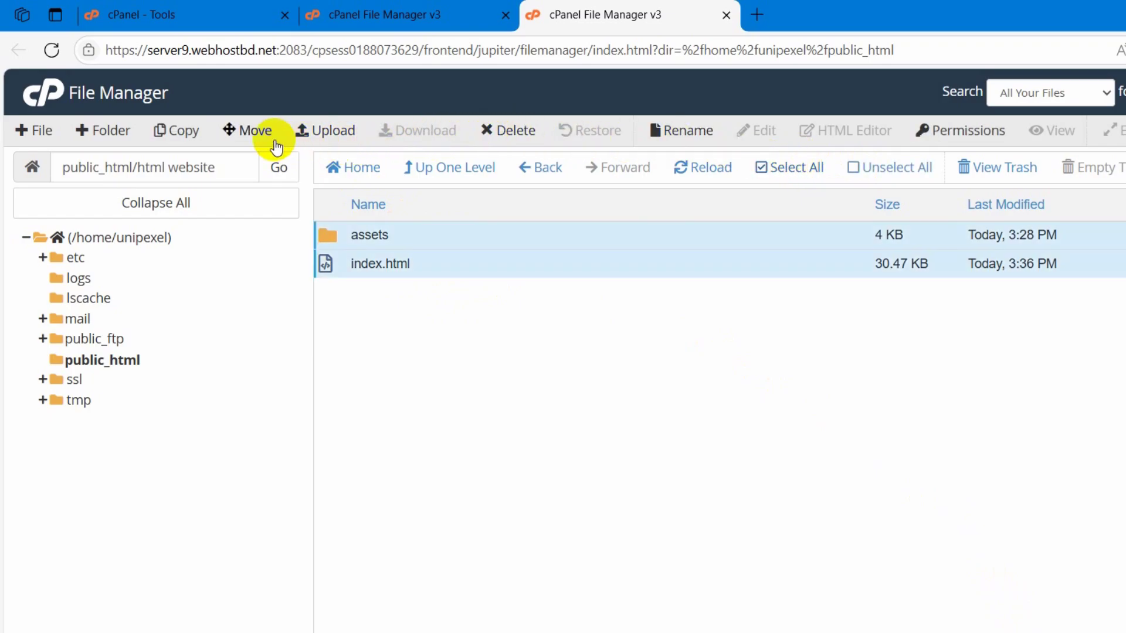
pyautogui.click(253, 130)
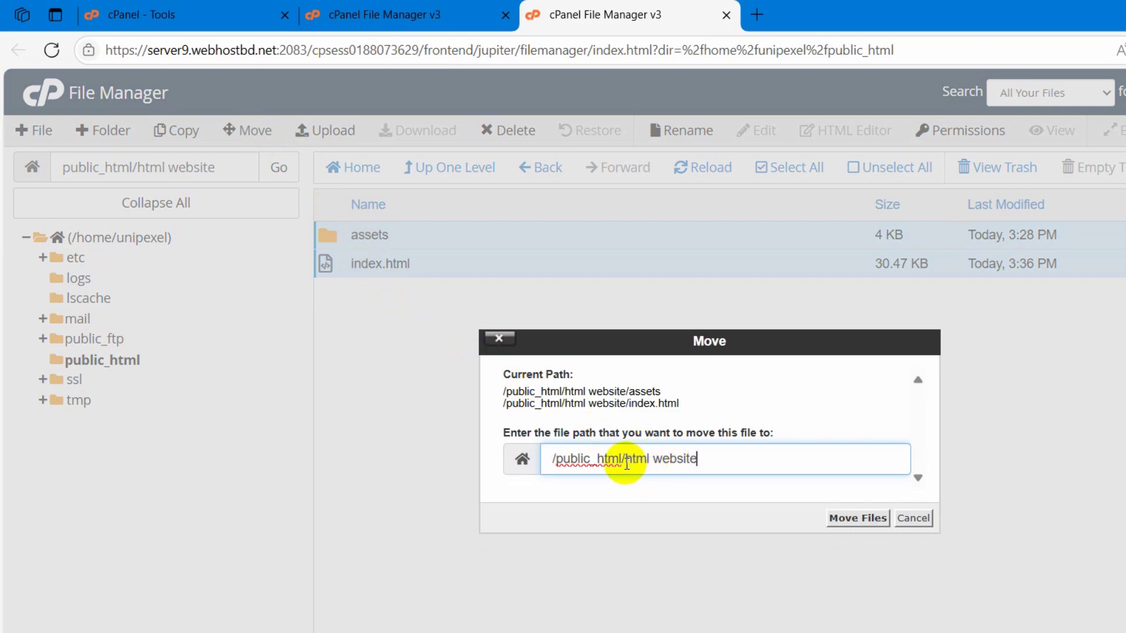
pyautogui.moveTo(624, 460); pyautogui.dragTo(759, 482)
pyautogui.press('BackSpace')
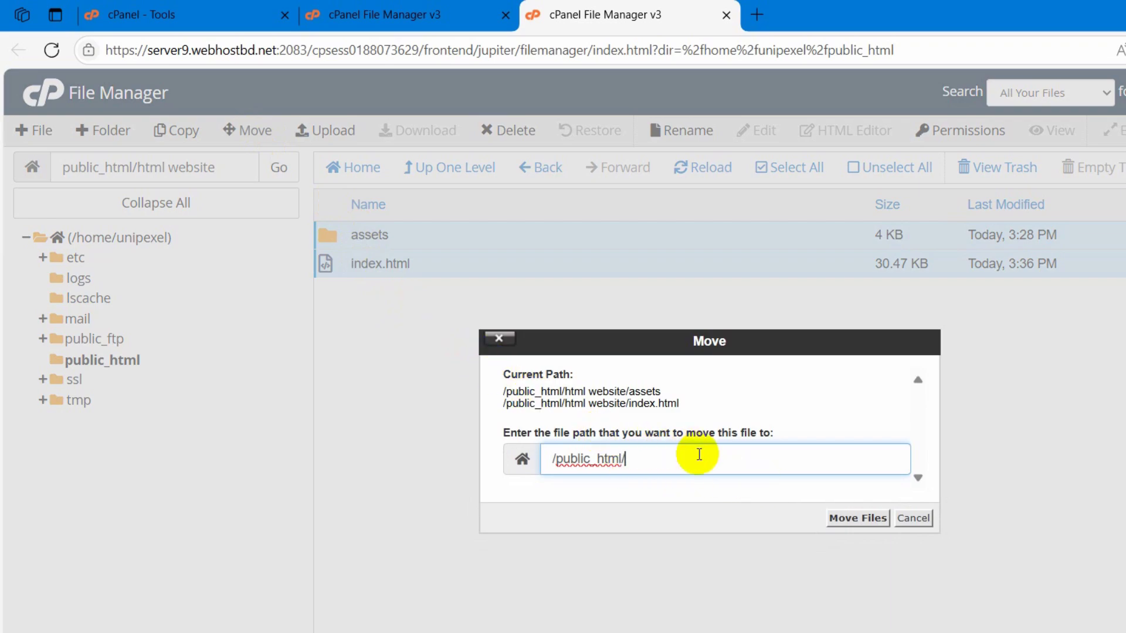
pyautogui.click(795, 368)
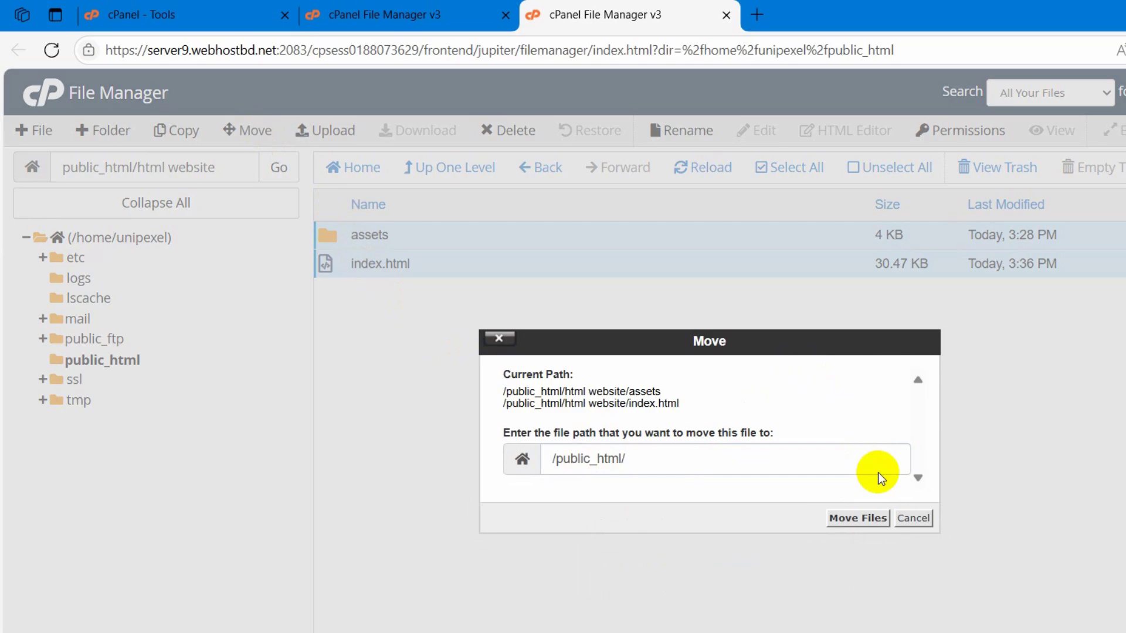
pyautogui.click(857, 519)
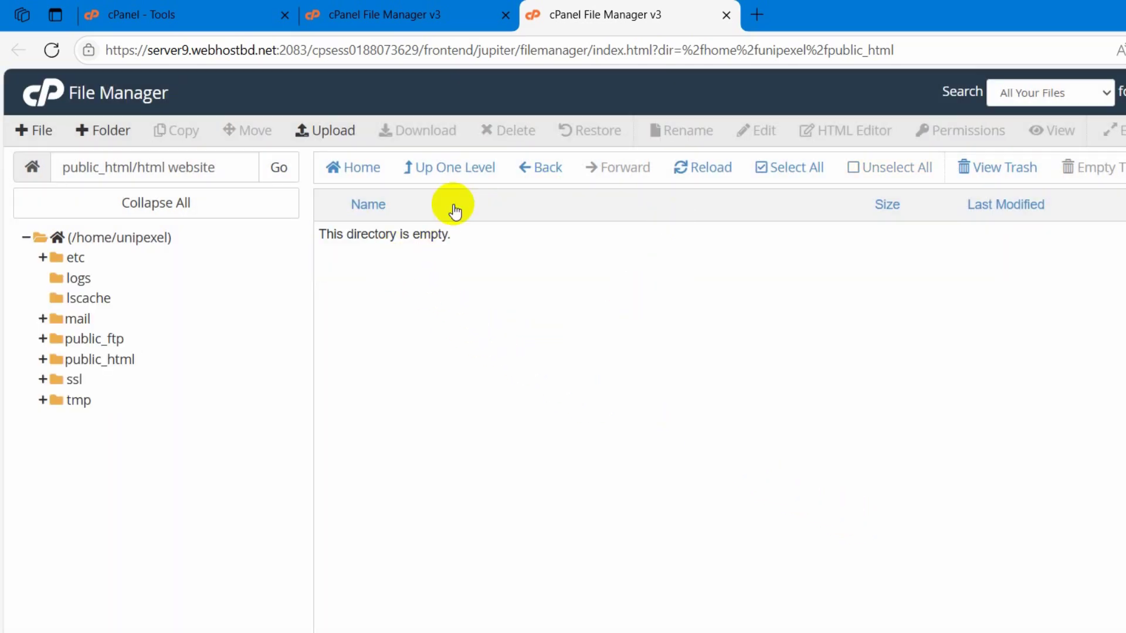
pyautogui.click(407, 178)
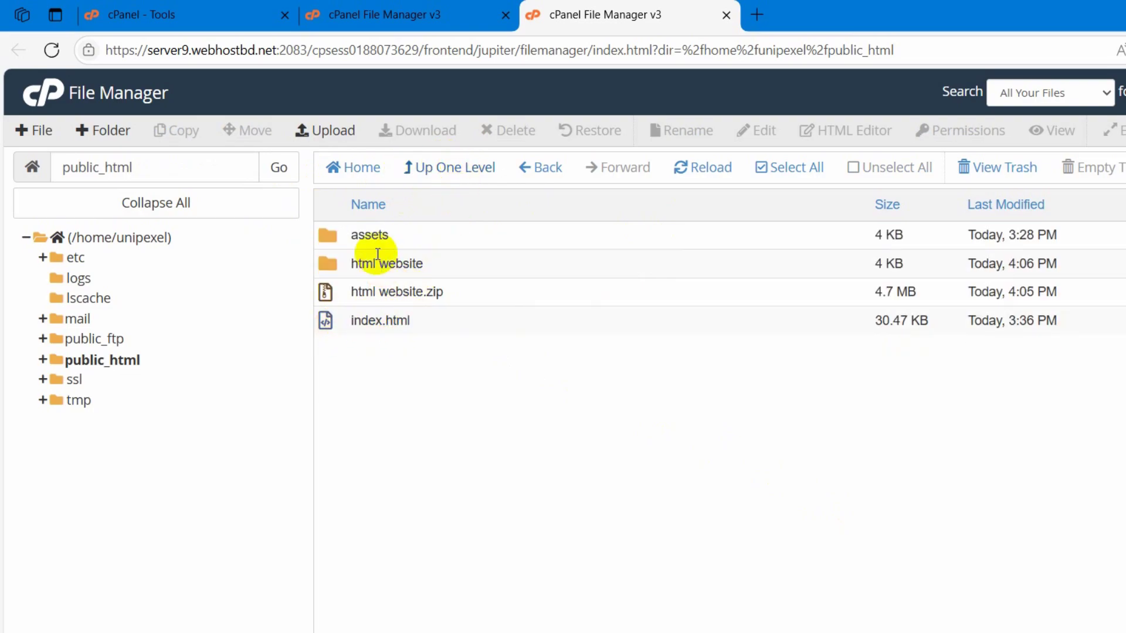
# Permanently delete html website.zip, skipping the trash
pyautogui.click(458, 299)
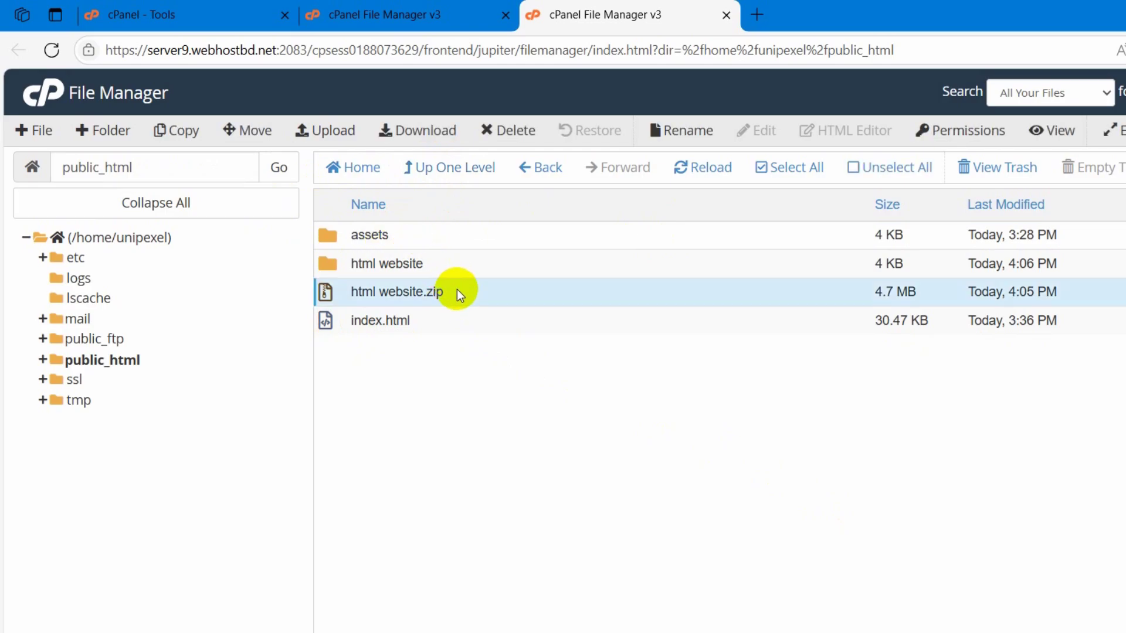
pyautogui.rightClick(457, 290)
pyautogui.click(558, 469)
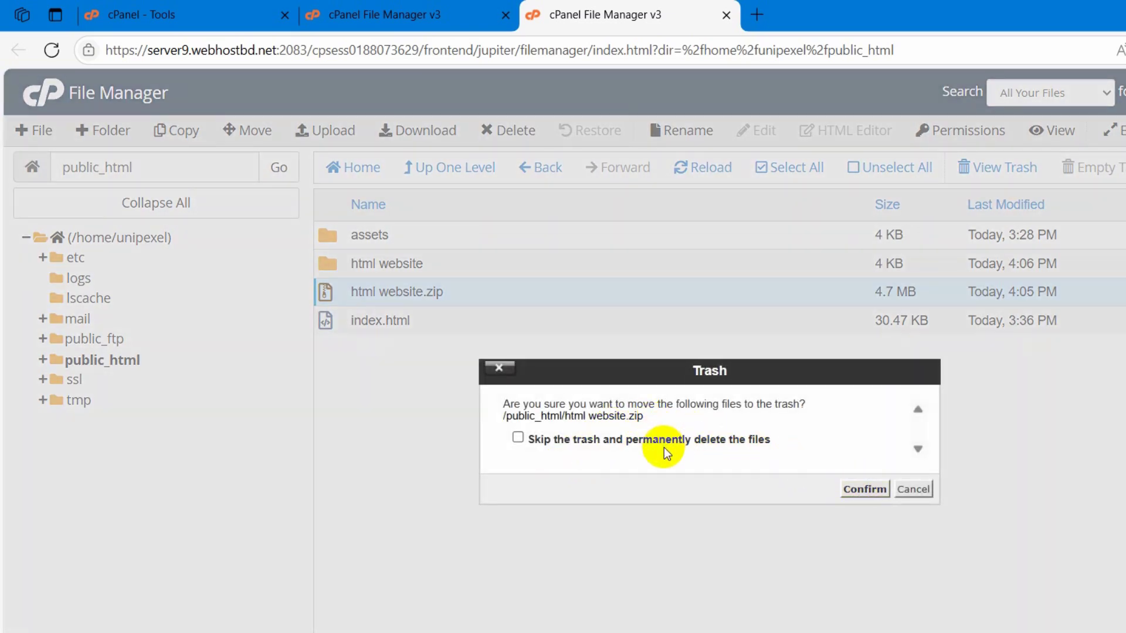
pyautogui.click(664, 445)
pyautogui.click(864, 489)
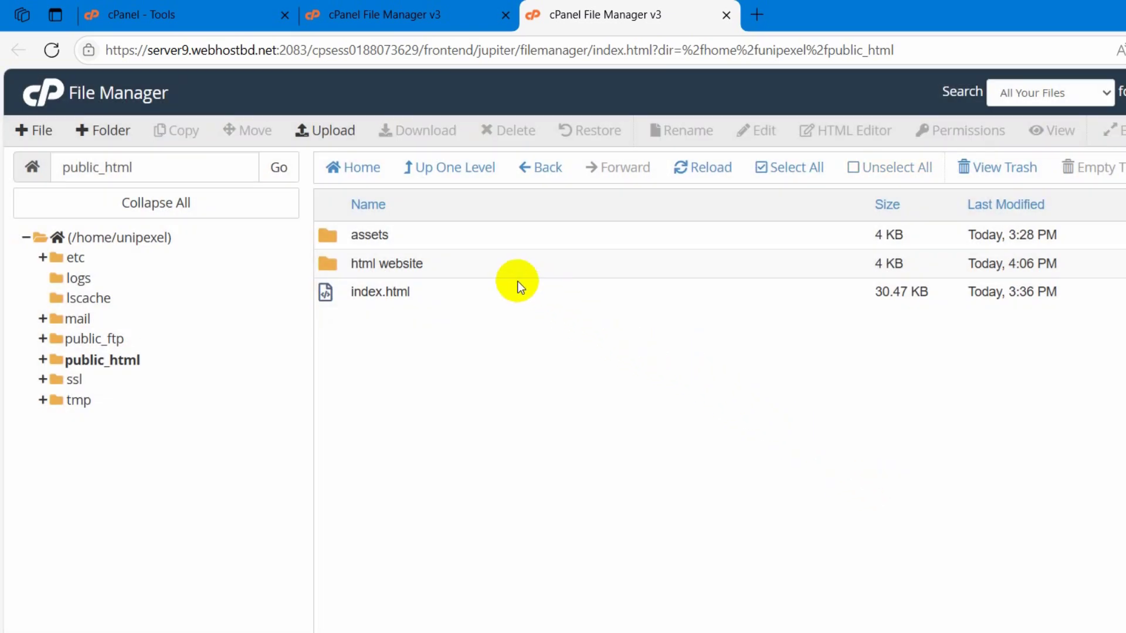
# Permanently delete the empty html website folder, skipping the trash
pyautogui.click(448, 266)
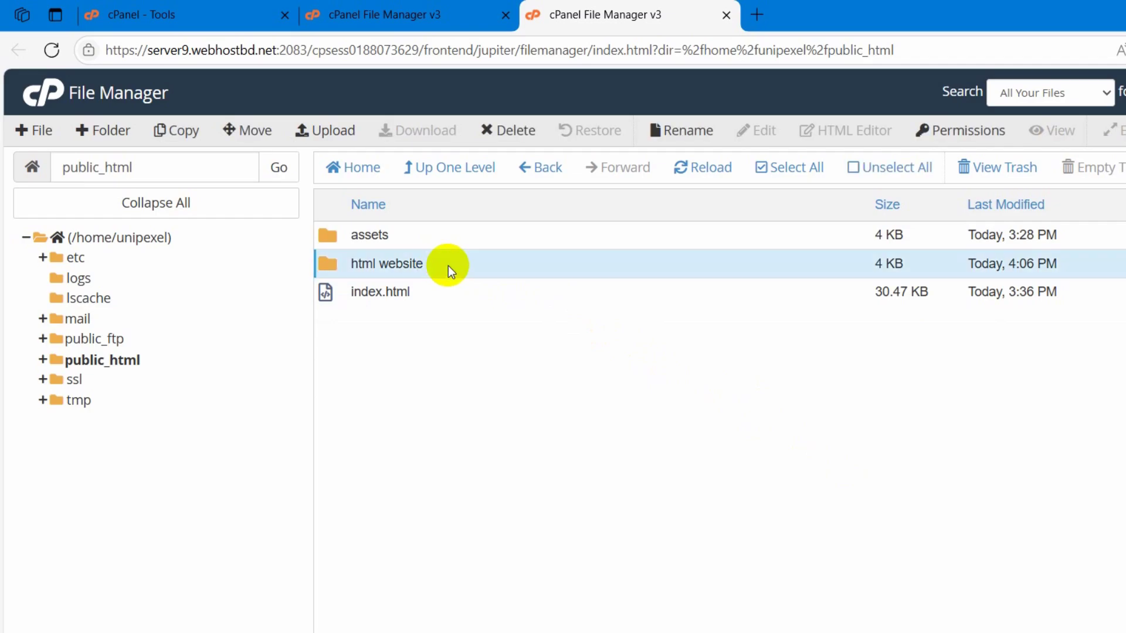
pyautogui.rightClick(448, 266)
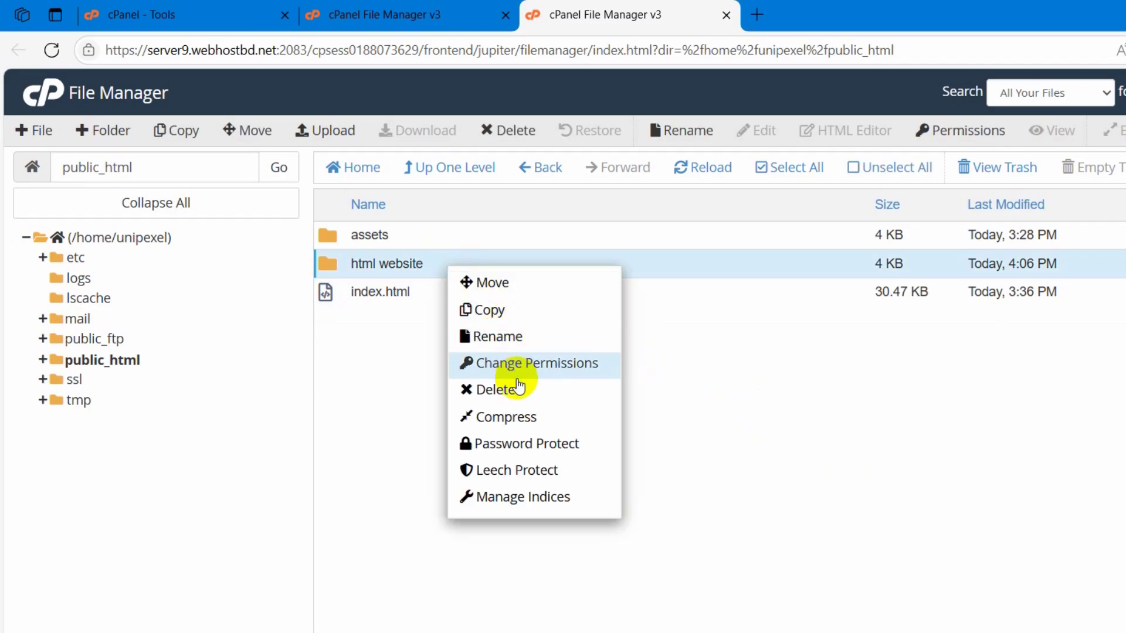
pyautogui.click(495, 390)
pyautogui.click(696, 444)
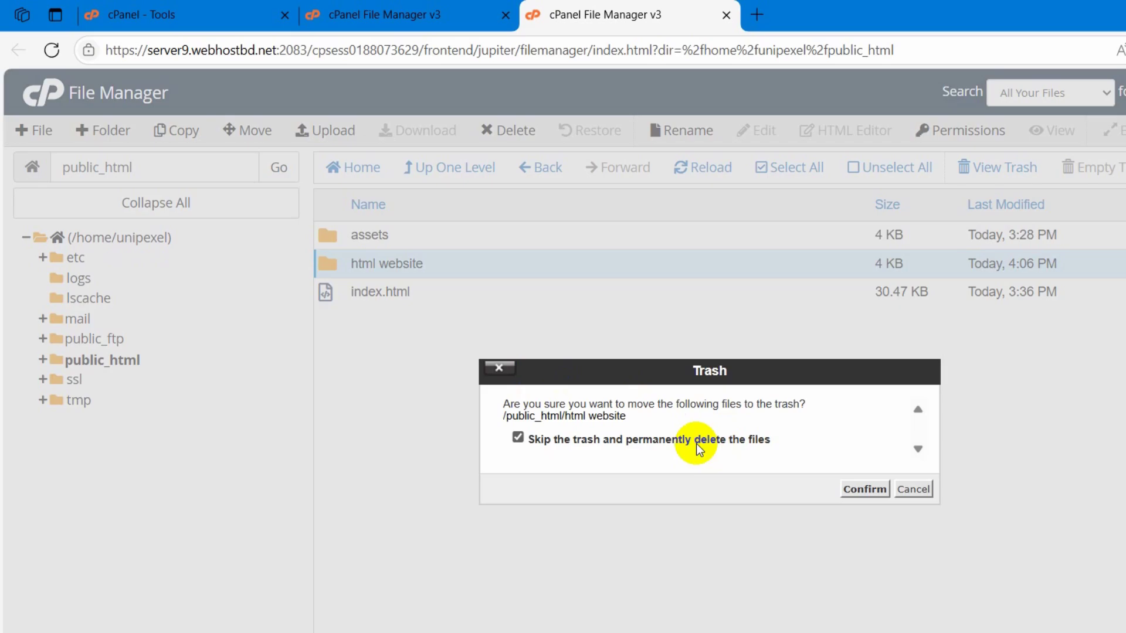
pyautogui.click(866, 491)
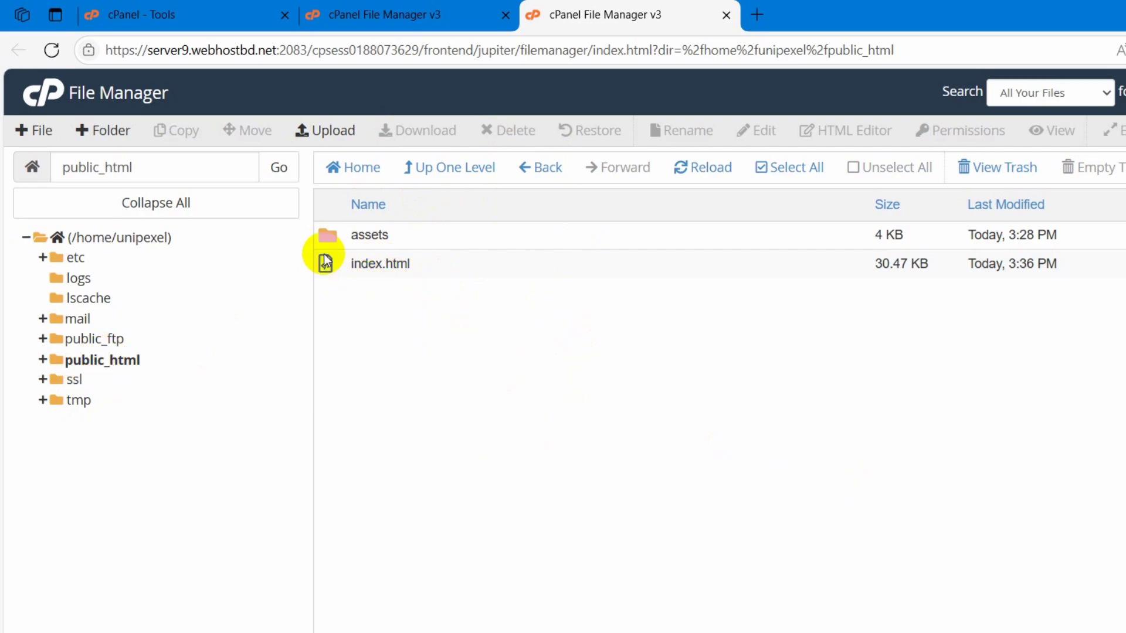
# Load unipexel.com in a new tab, review it, then bring up the local folder
pyautogui.click(755, 17)
pyautogui.write('u')
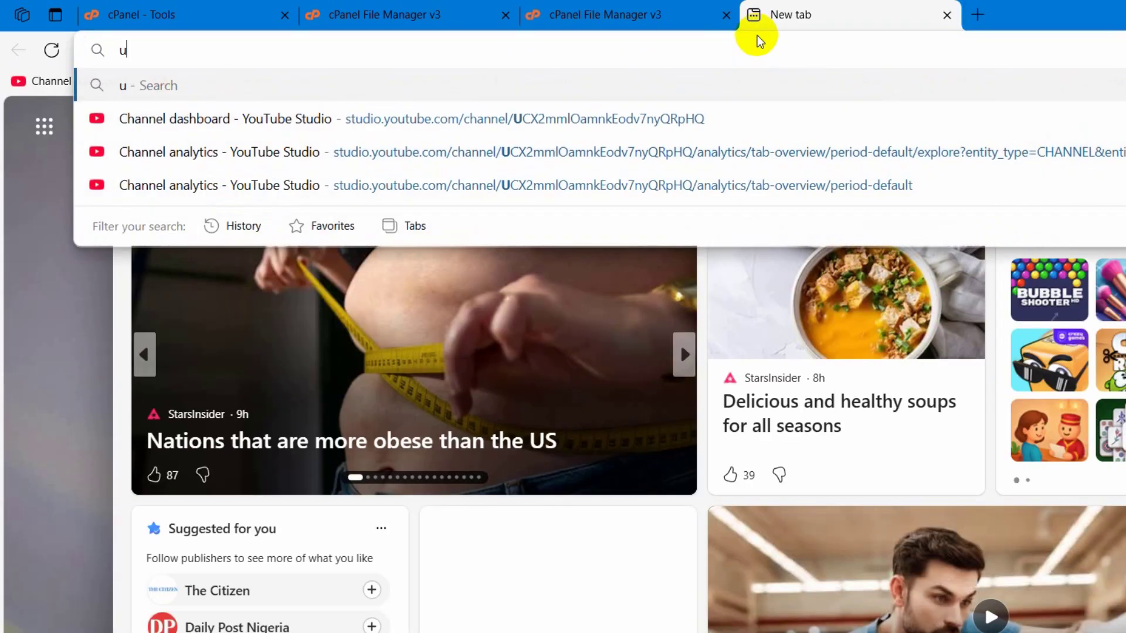
pyautogui.write('nipexel.com')
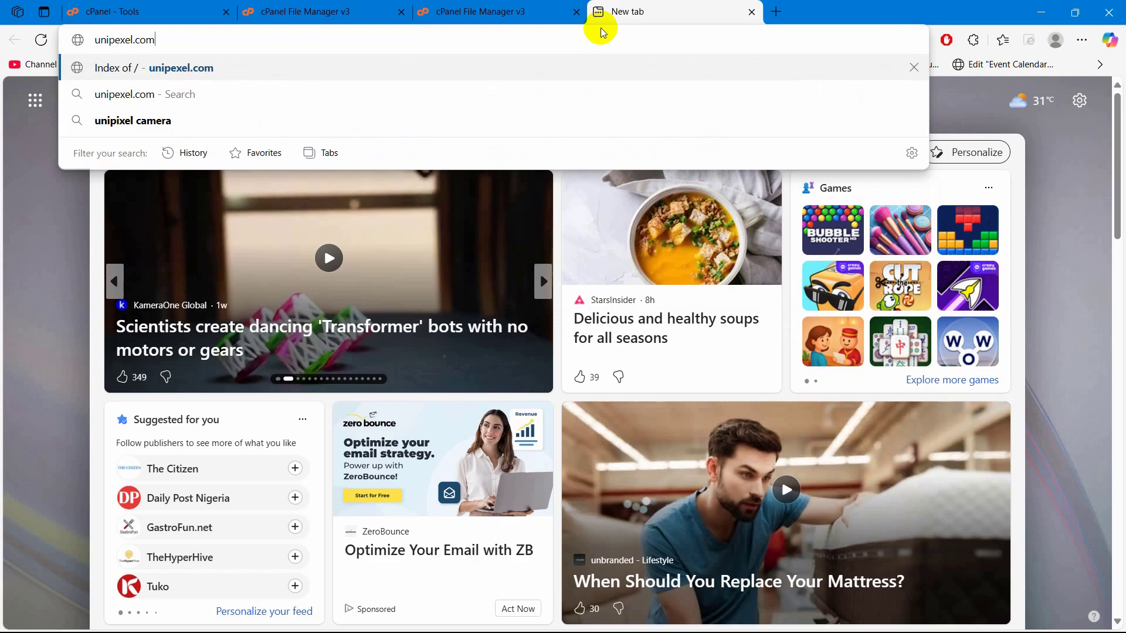
pyautogui.press('Return')
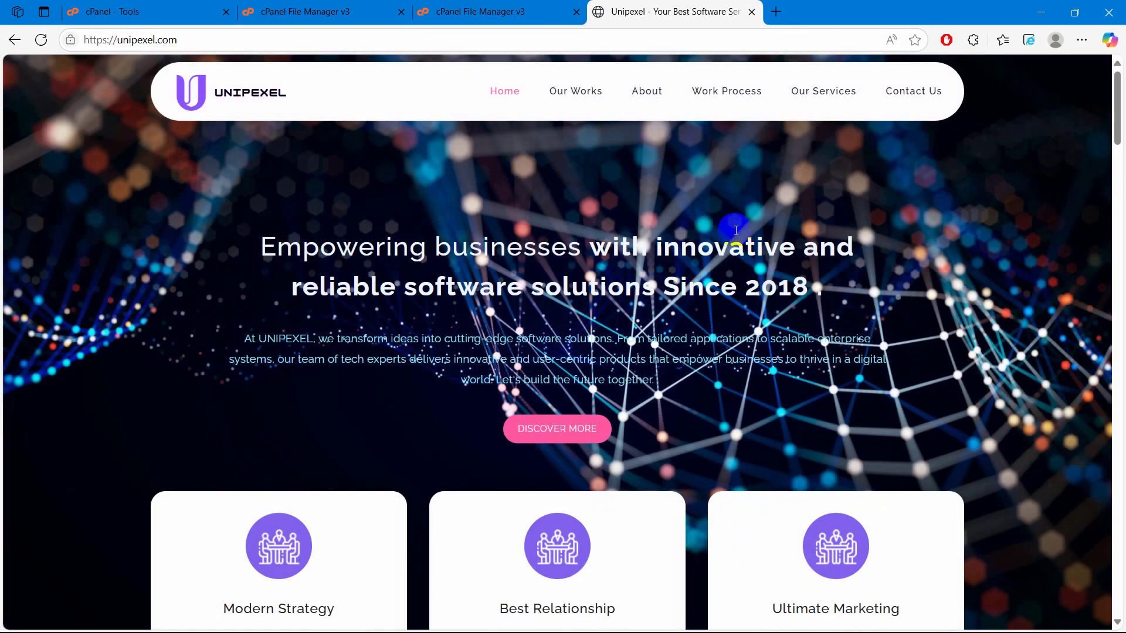
pyautogui.scroll(-5, 836, 224)
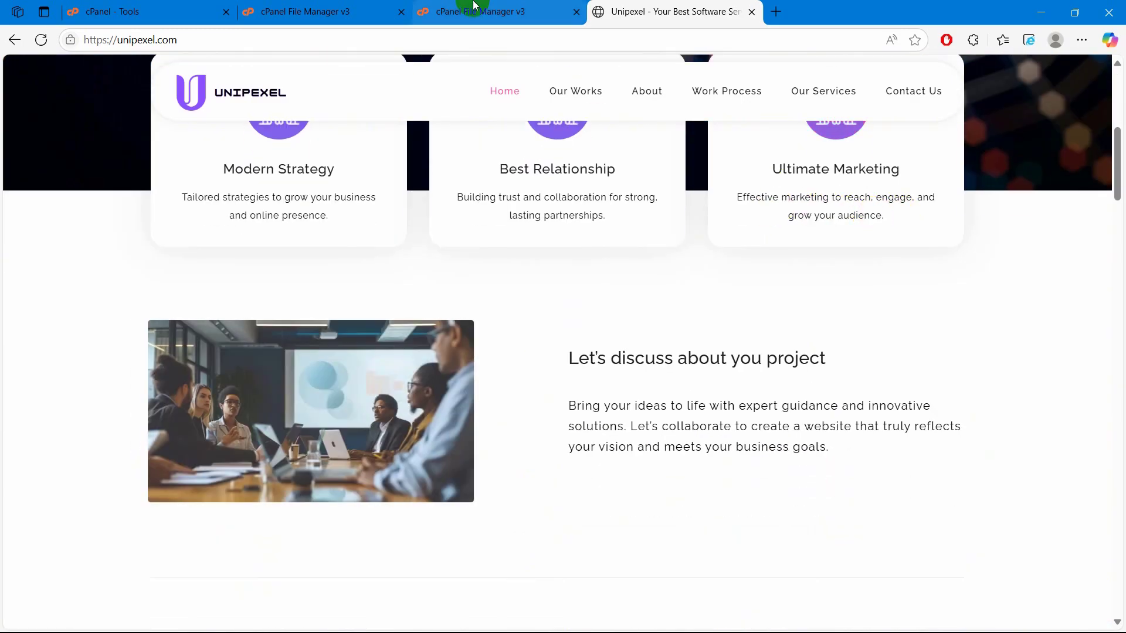
pyautogui.click(473, 10)
pyautogui.click(674, 12)
pyautogui.scroll(-3, 780, 280)
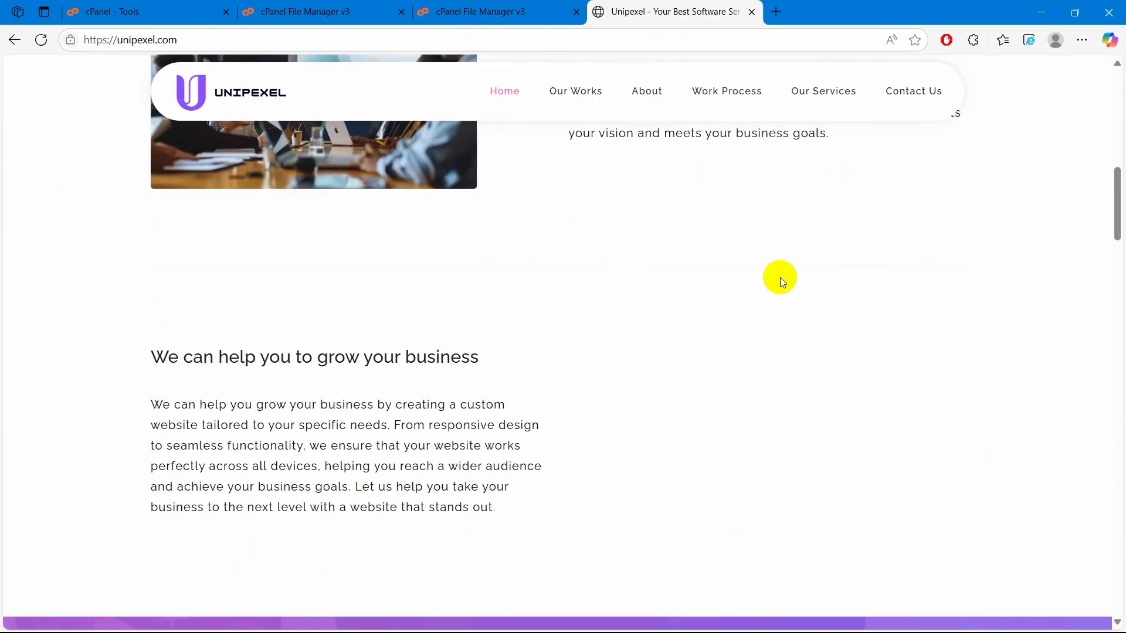
pyautogui.scroll(-4, 780, 279)
pyautogui.scroll(-4, 858, 297)
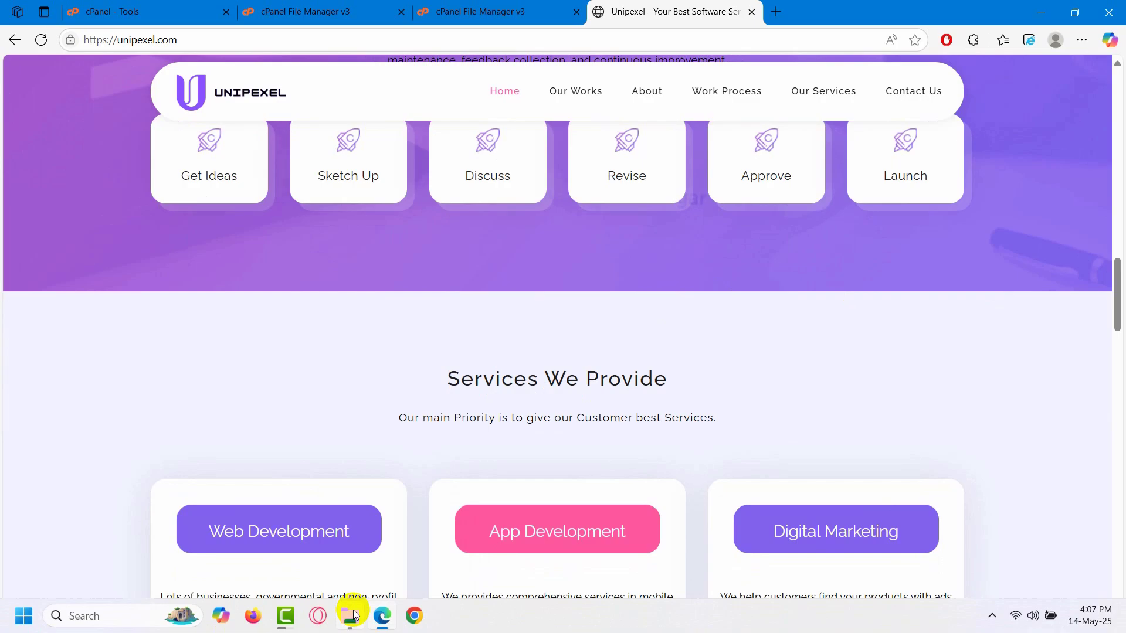
pyautogui.click(350, 615)
# Enter the inner html website folder to reach the local index.html copy
pyautogui.doubleClick(207, 150)
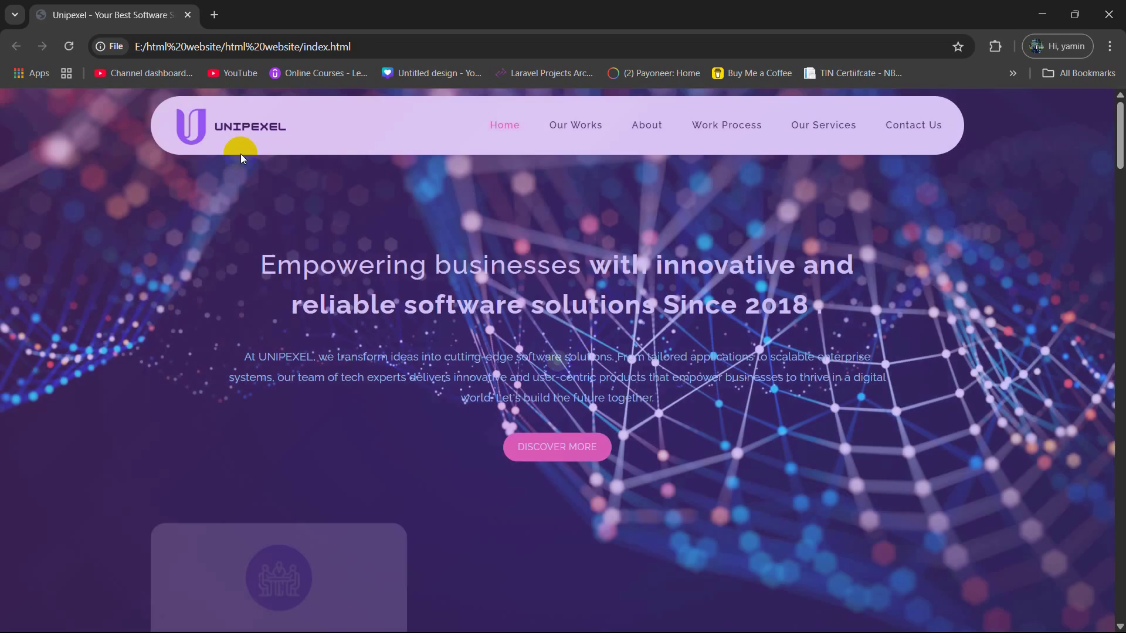
pyautogui.scroll(-6, 968, 375)
pyautogui.scroll(-6, 968, 375)
pyautogui.scroll(-5, 985, 398)
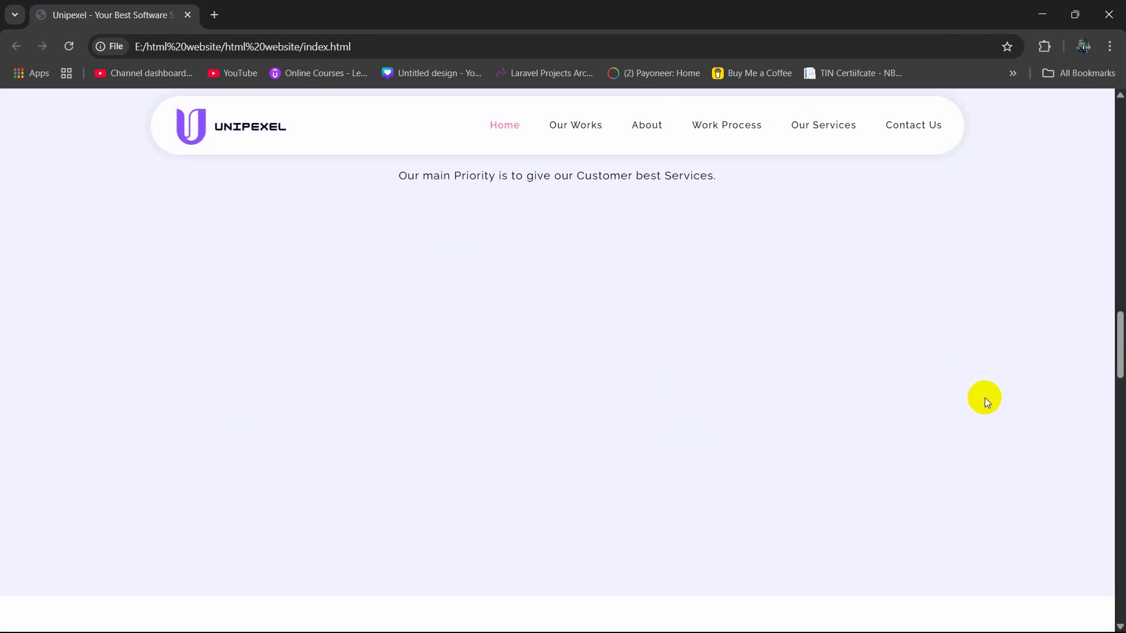
pyautogui.scroll(6, 985, 395)
pyautogui.scroll(6, 978, 346)
pyautogui.scroll(5, 977, 343)
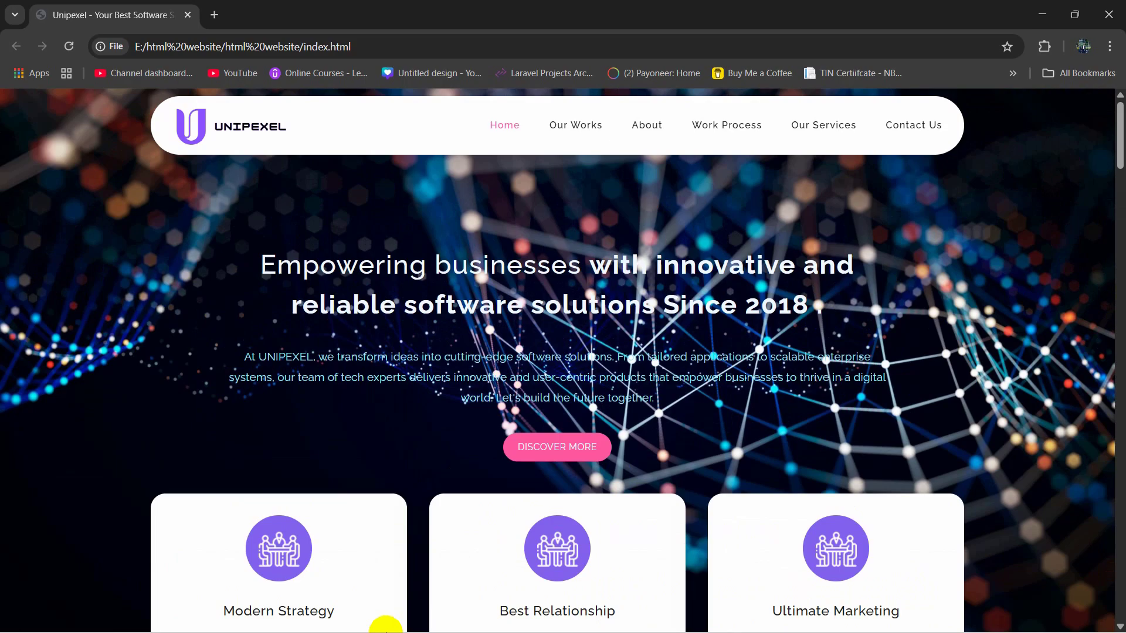
# Confirm public_html holds only assets and index.html, then view the live unipexel.com homepage
pyautogui.click(377, 612)
pyautogui.scroll(5, 314, 216)
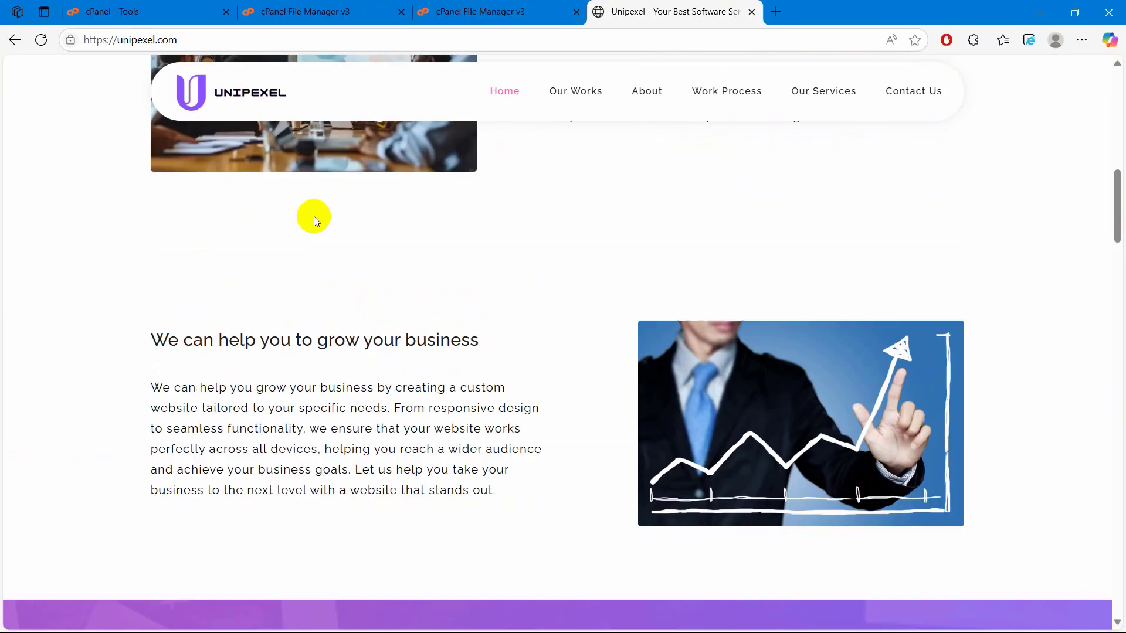
pyautogui.scroll(5, 314, 216)
pyautogui.click(524, 7)
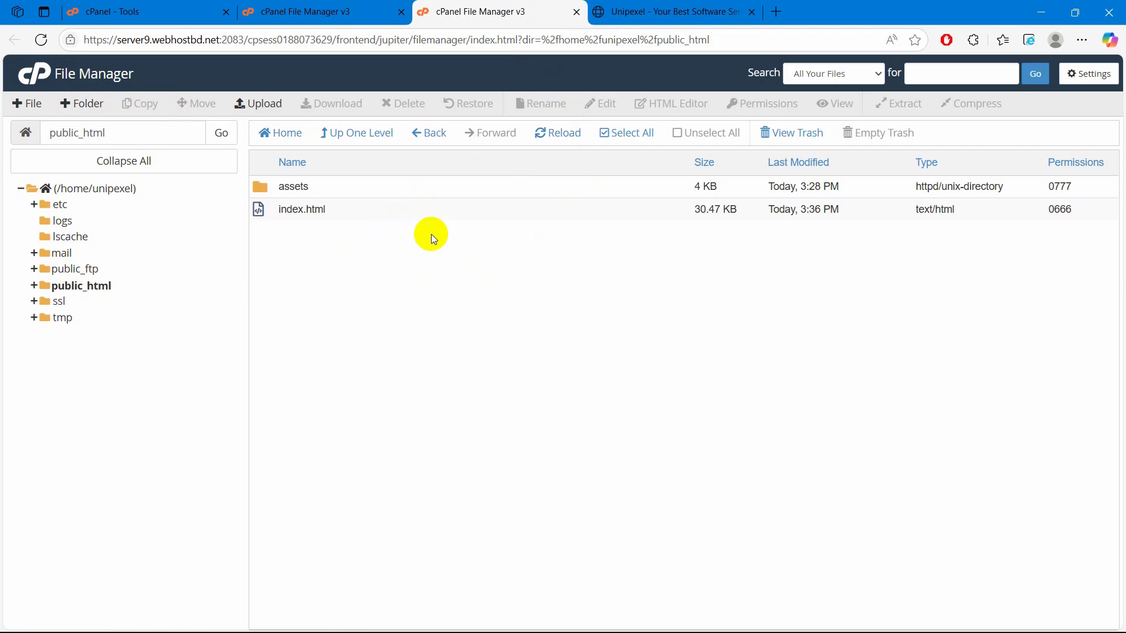
pyautogui.click(651, 11)
pyautogui.scroll(-3, 956, 293)
pyautogui.scroll(-3, 1026, 321)
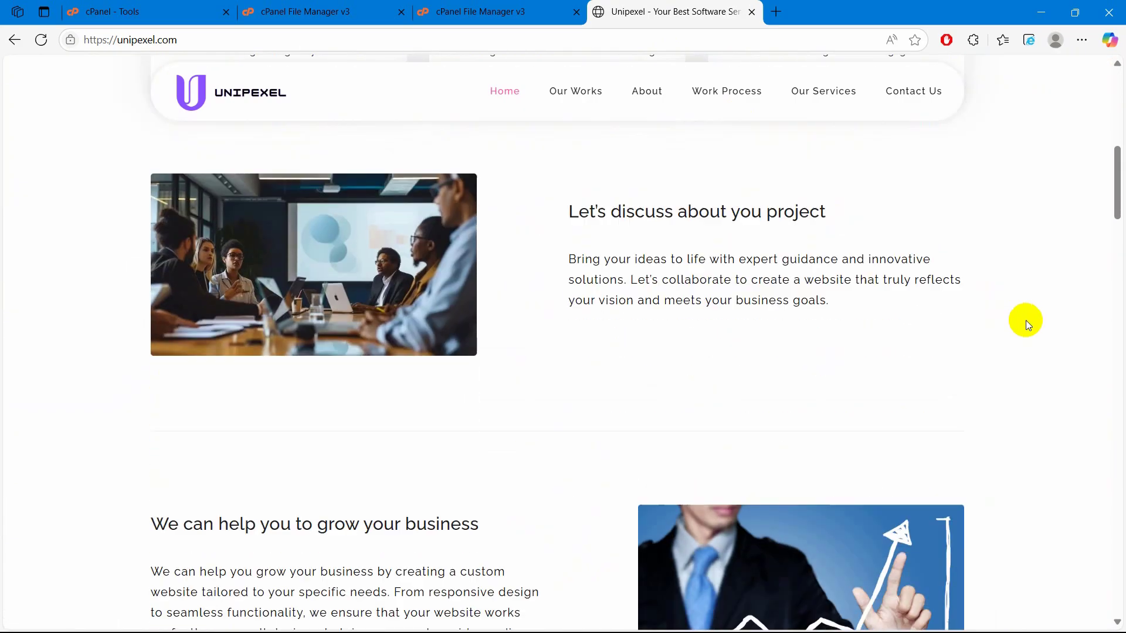
pyautogui.scroll(-3, 1033, 325)
pyautogui.scroll(-3, 1033, 324)
pyautogui.scroll(-3, 1034, 325)
pyautogui.scroll(-2, 1035, 328)
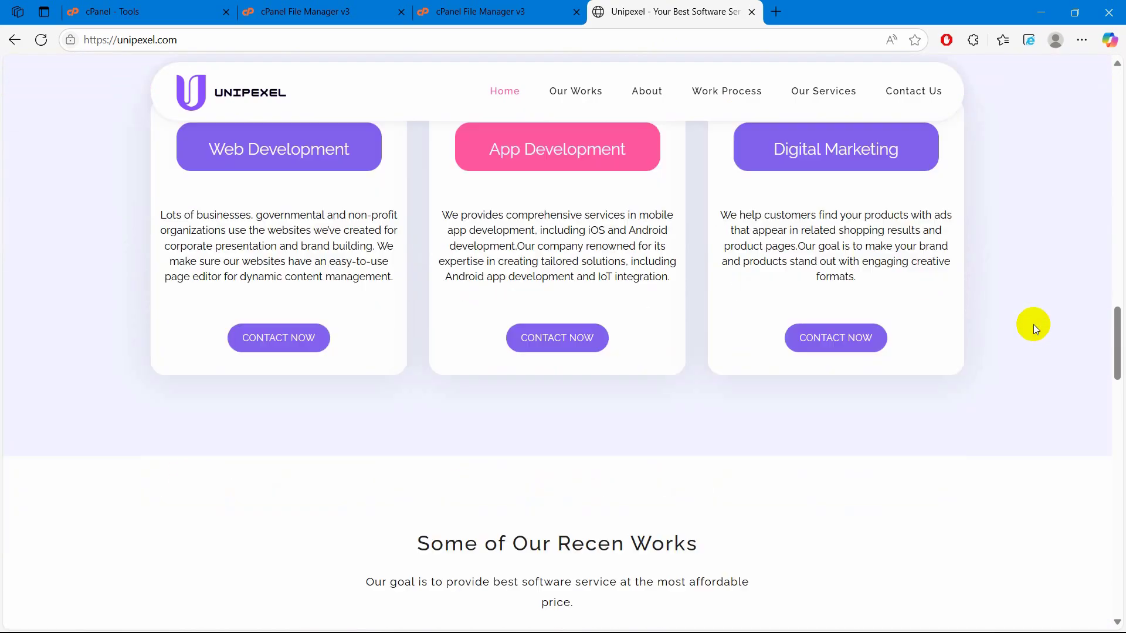